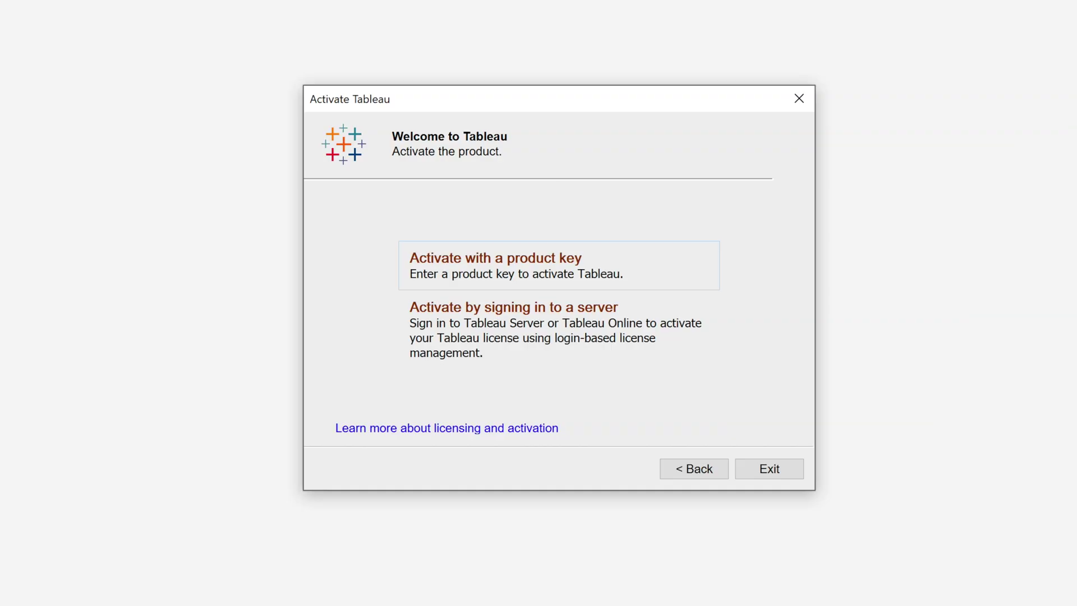
pyautogui.click(571, 310)
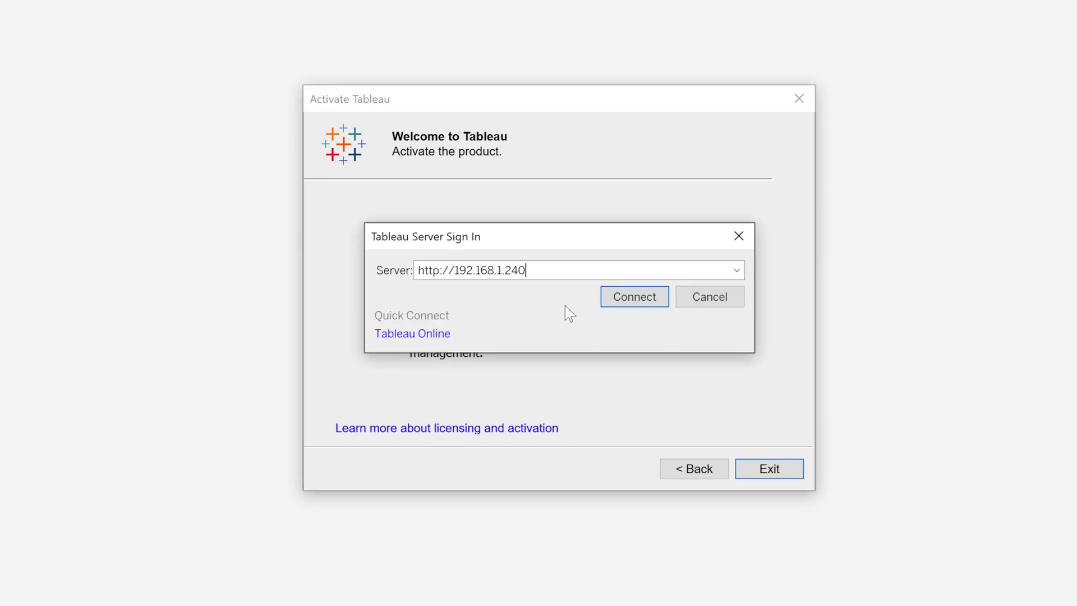
pyautogui.click(634, 300)
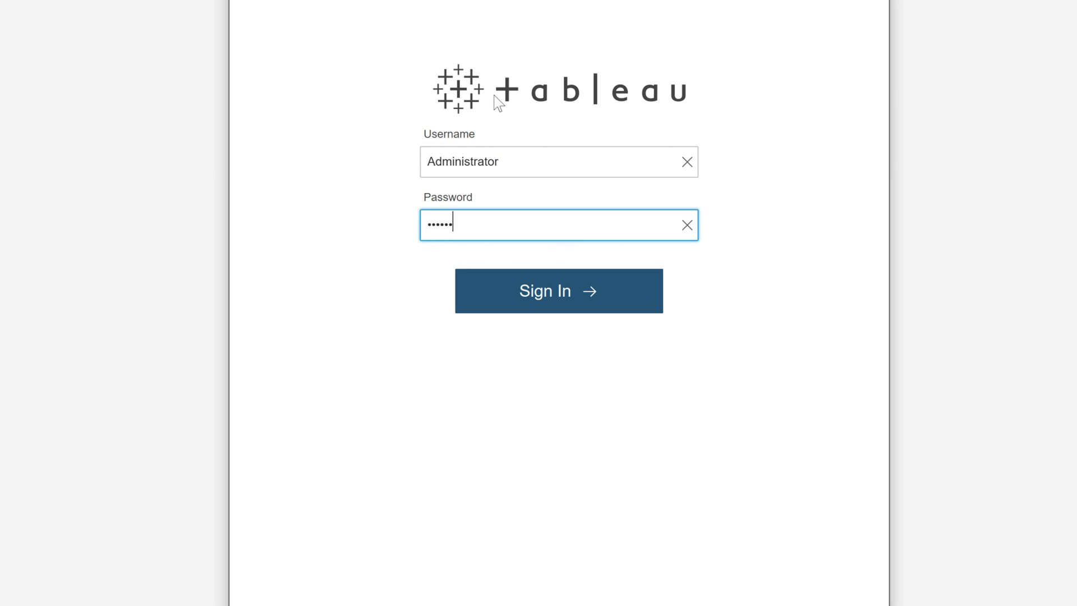
pyautogui.press('Return')
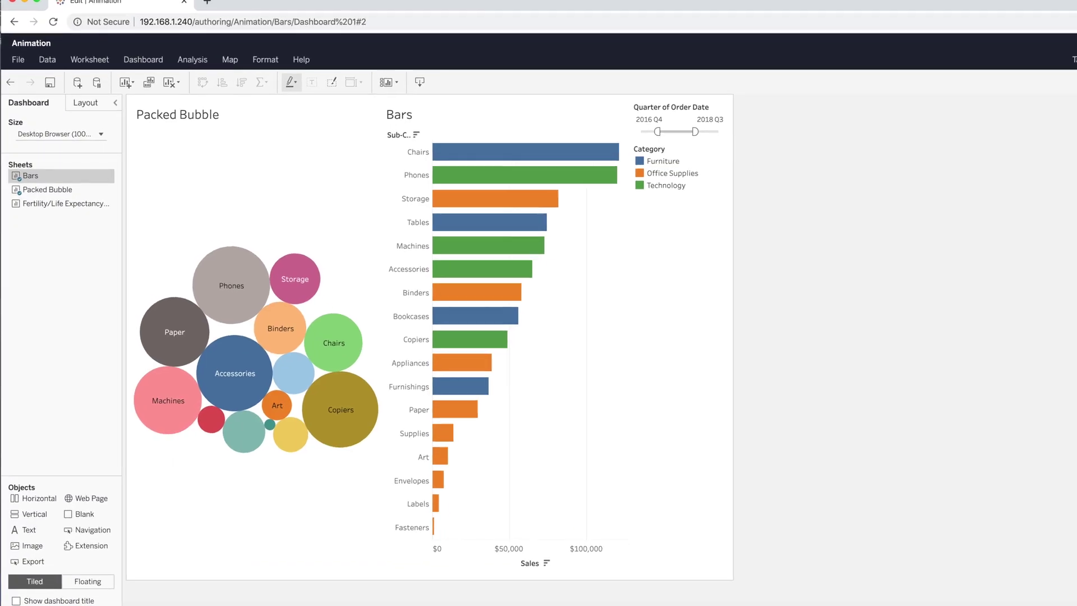
# Enable phone layouts for new dashboards, add a new dashboard to the workbook, and display its phone layout.
pyautogui.click(140, 60)
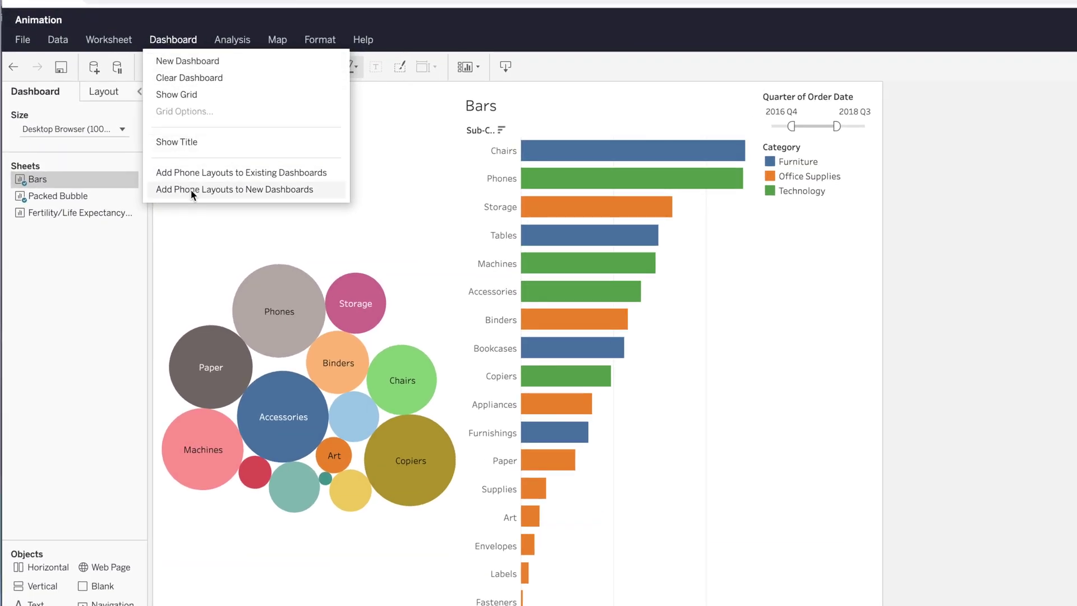
pyautogui.click(191, 190)
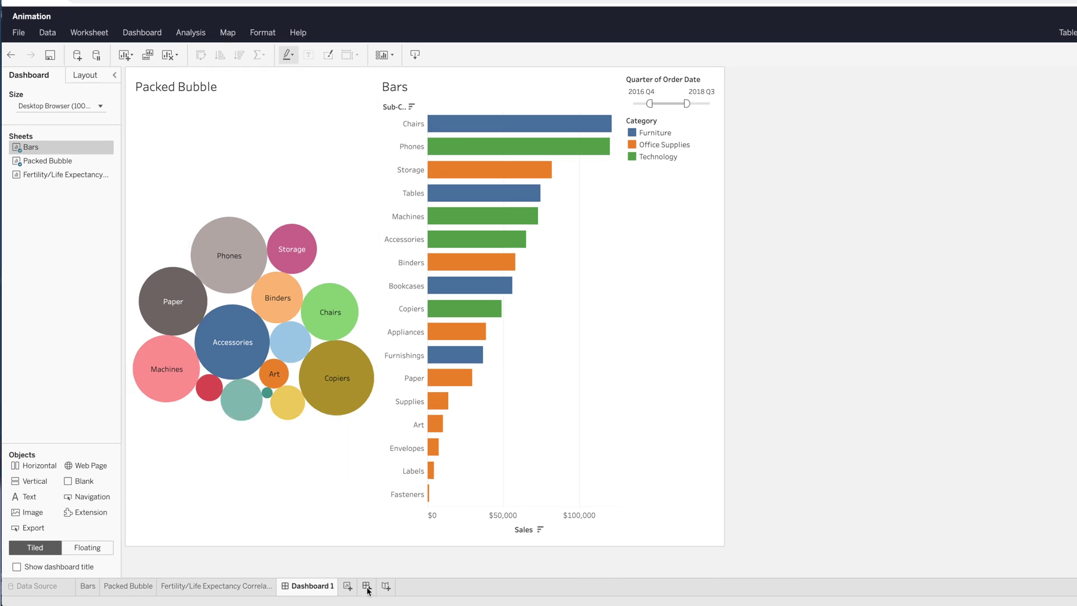
pyautogui.click(367, 586)
pyautogui.click(50, 100)
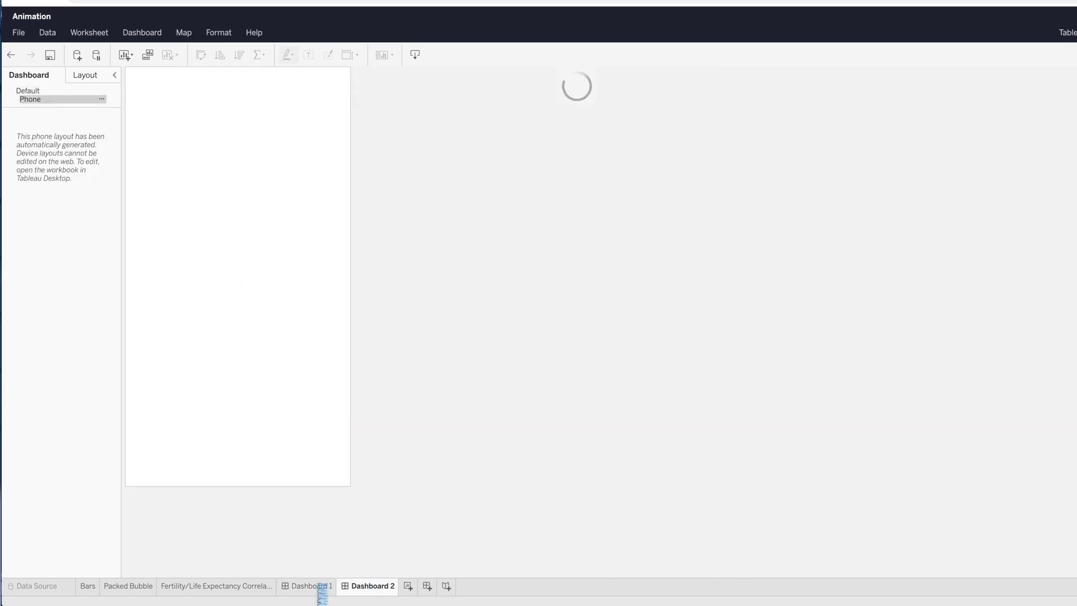
# Add phone layouts to the existing dashboards and display the phone layout of Dashboard 1.
pyautogui.click(310, 586)
pyautogui.click(67, 99)
pyautogui.click(101, 99)
pyautogui.click(125, 113)
pyautogui.click(142, 33)
pyautogui.click(158, 143)
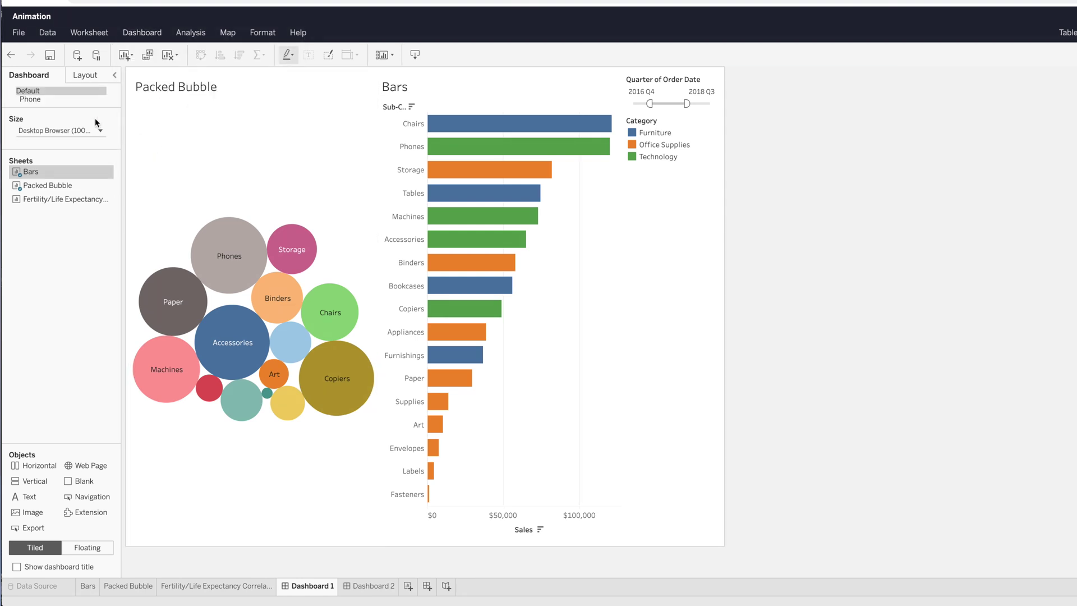
pyautogui.click(37, 99)
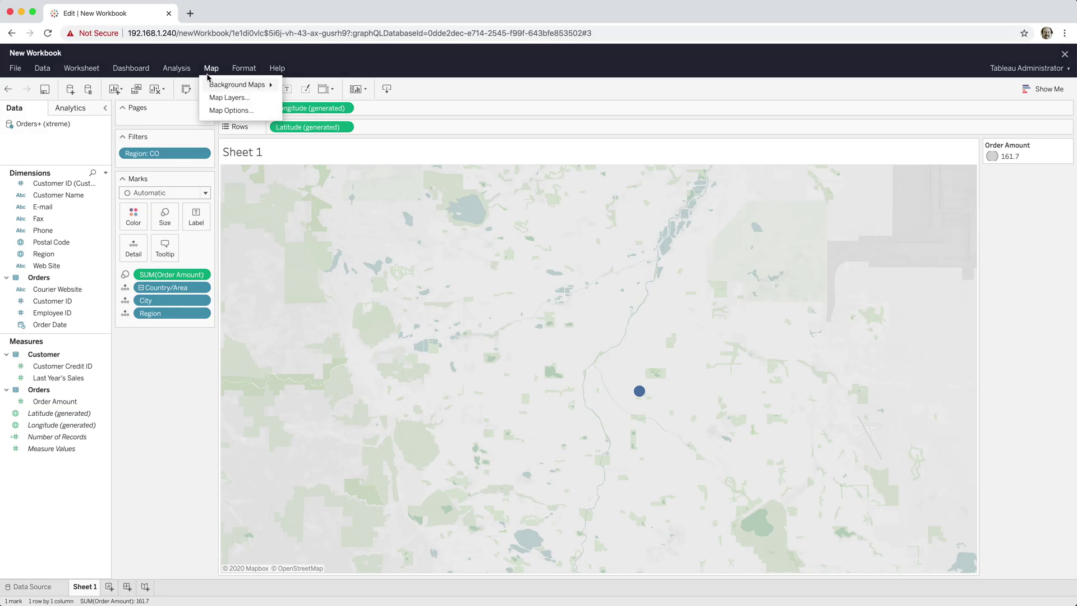
# Set the map's background style to Streets and add a Household Income data layer in Map Layers.
pyautogui.moveTo(264, 85)
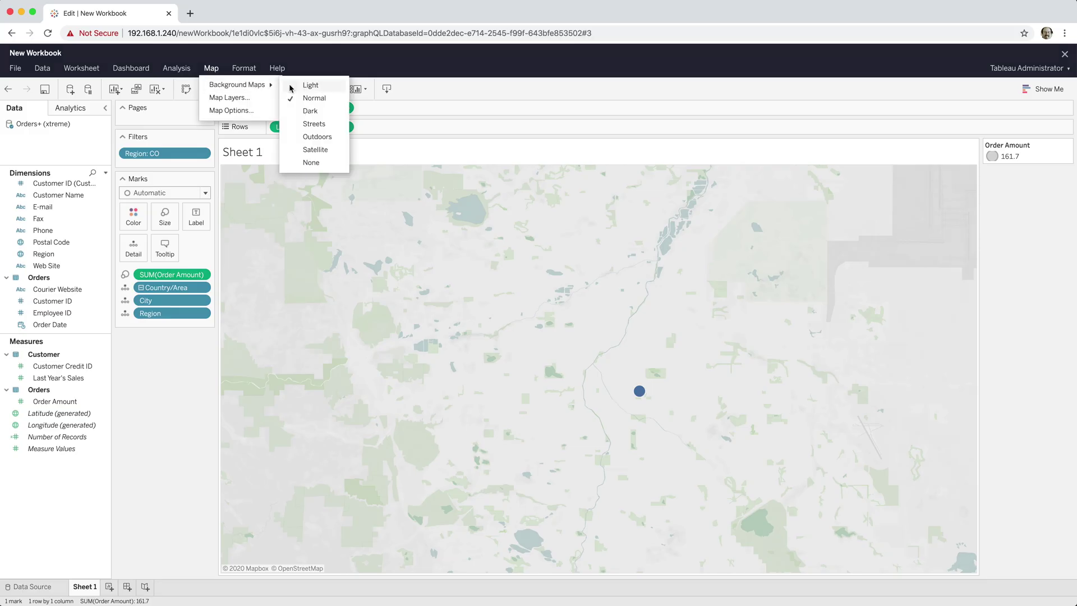
pyautogui.click(315, 125)
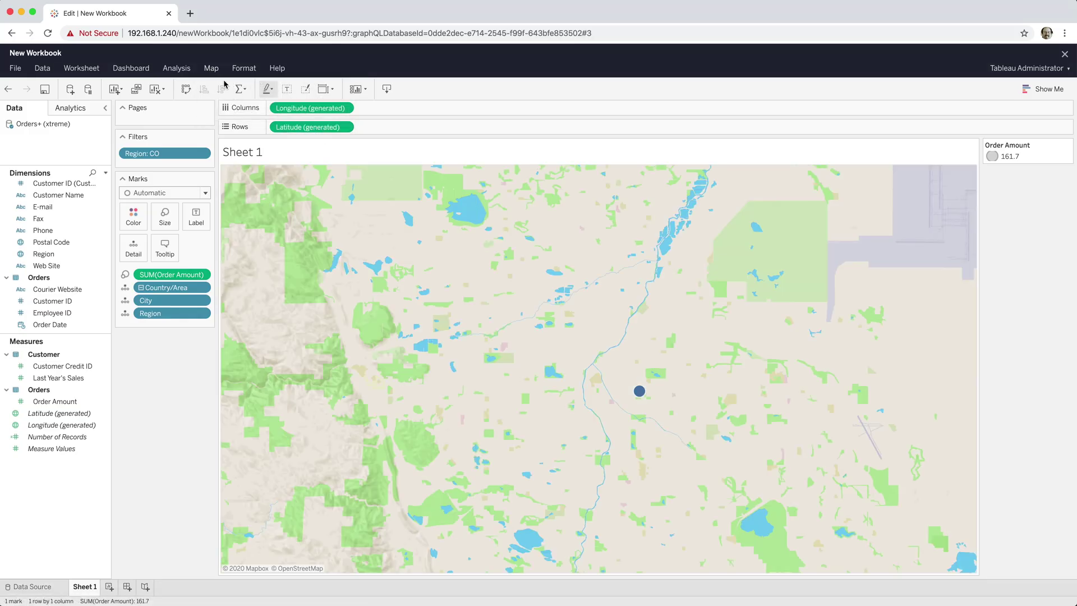
pyautogui.click(230, 97)
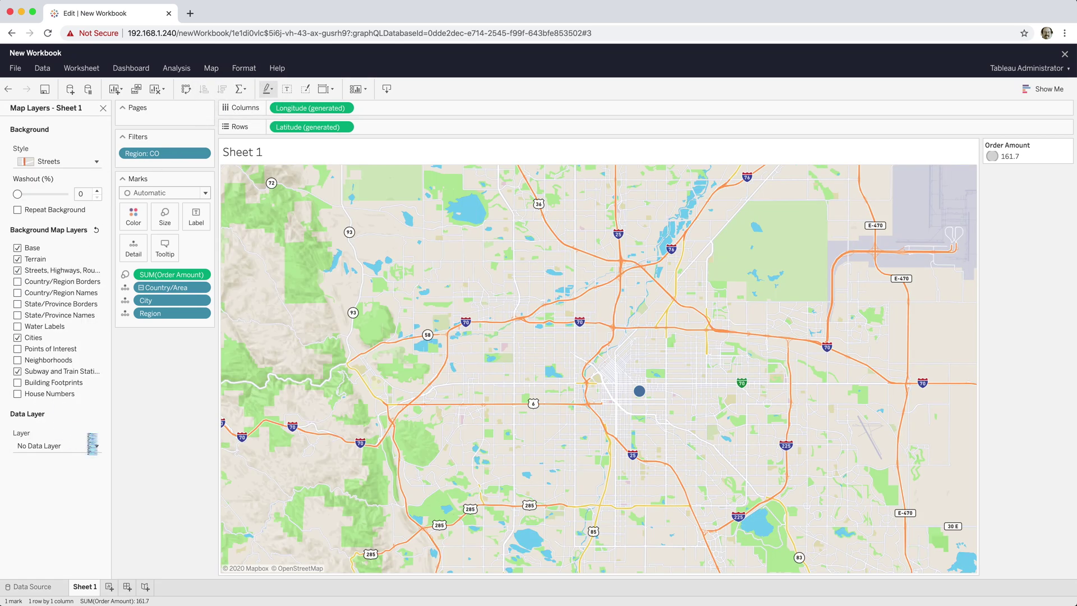
pyautogui.click(97, 446)
pyautogui.click(73, 127)
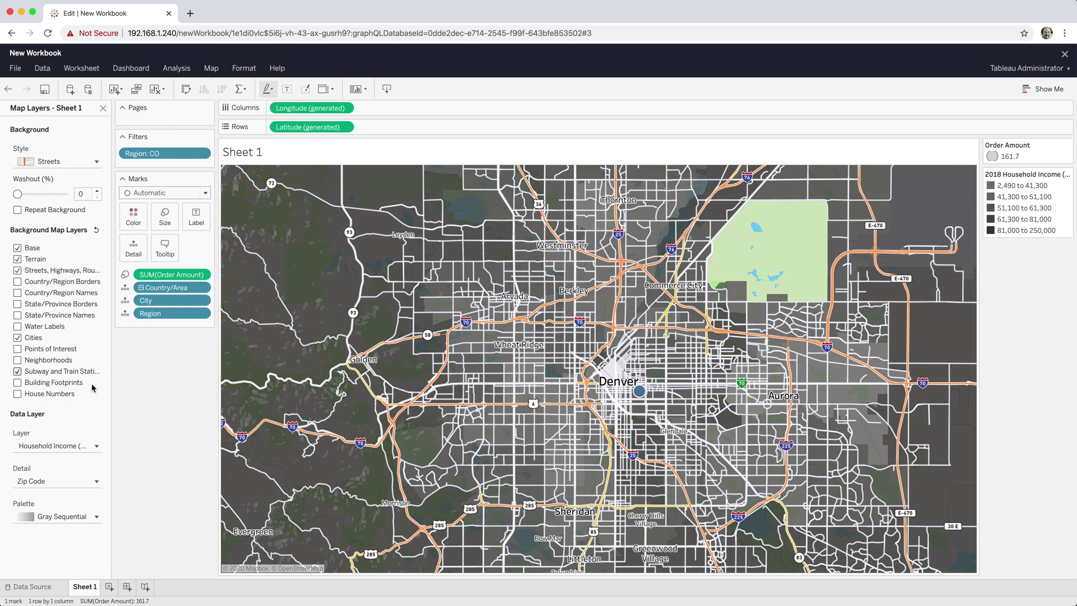
# Change the color palette of the map's Household Income data layer.
pyautogui.click(58, 509)
pyautogui.click(97, 517)
pyautogui.click(90, 456)
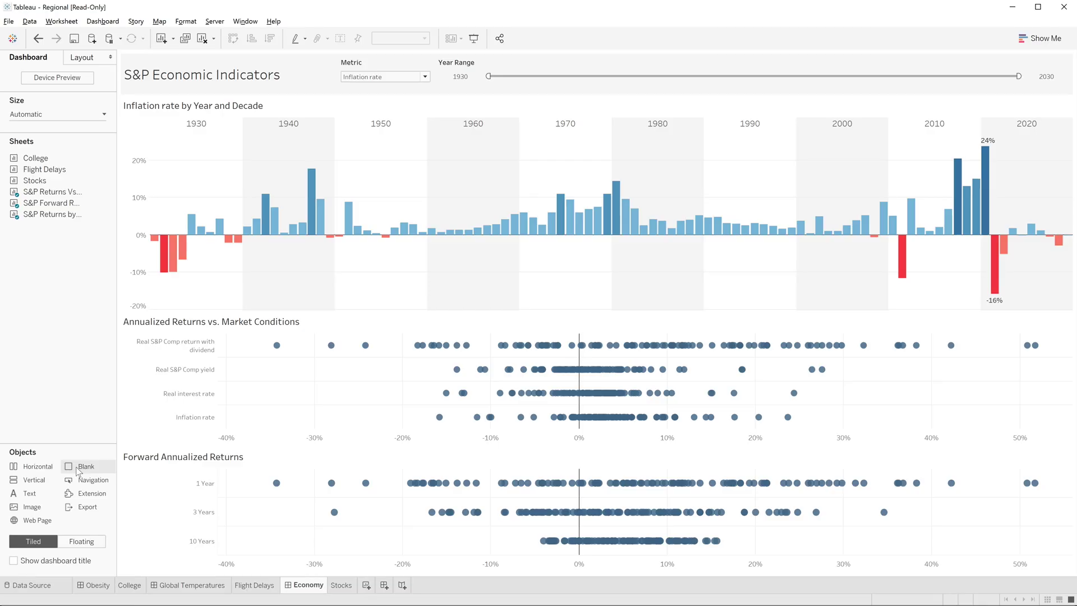
# Add an Export object before the S&P Economic Indicators title as a PDF image button using Export.png, with tooltip "Export Dashboard to PDF".
pyautogui.moveTo(113, 454); pyautogui.dragTo(144, 80)
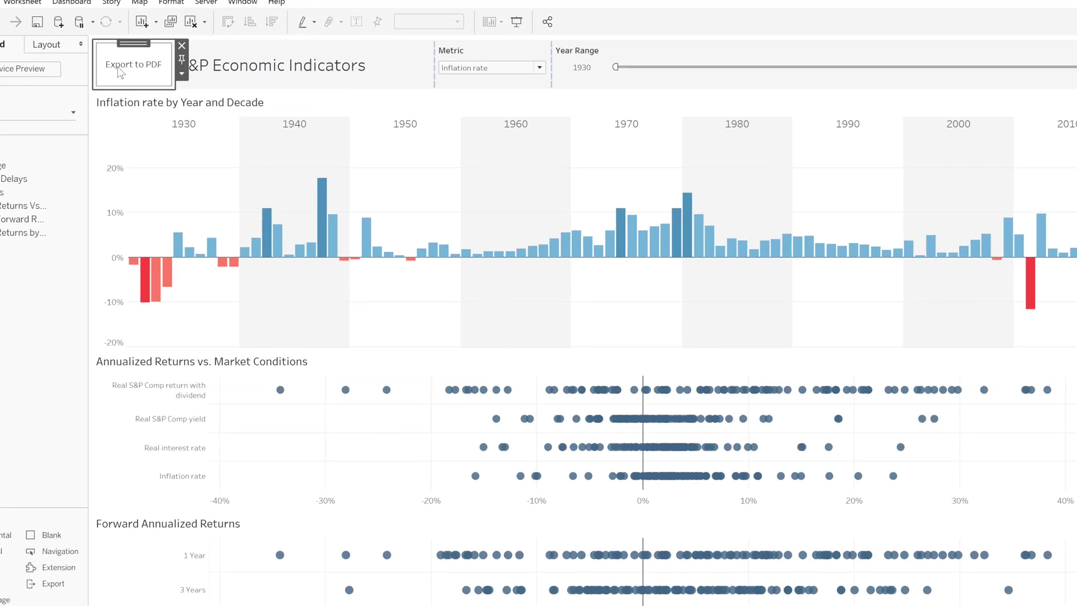
pyautogui.click(182, 74)
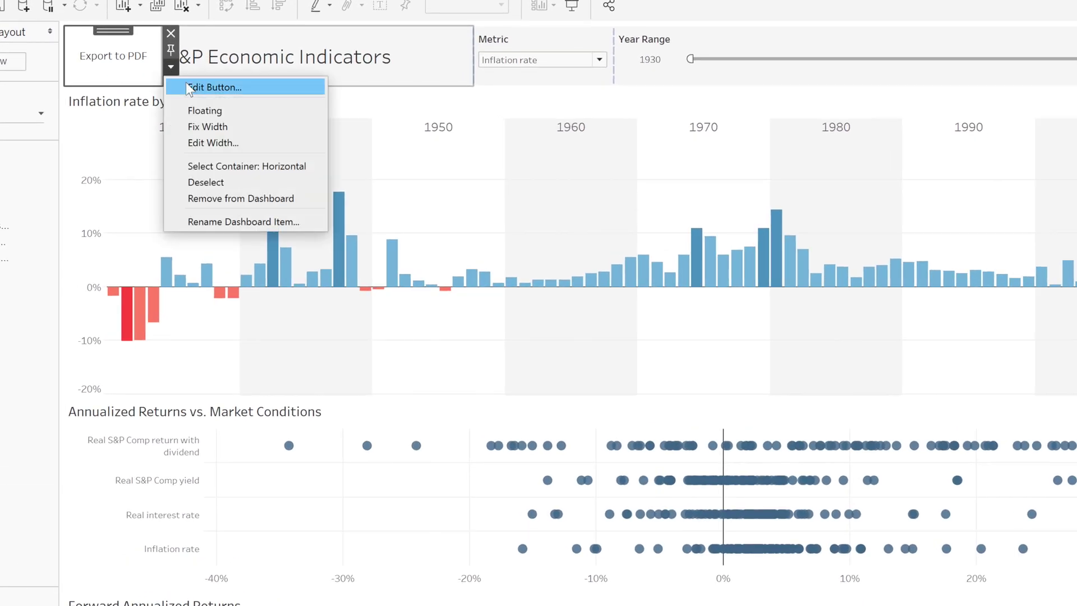
pyautogui.click(193, 86)
pyautogui.click(654, 308)
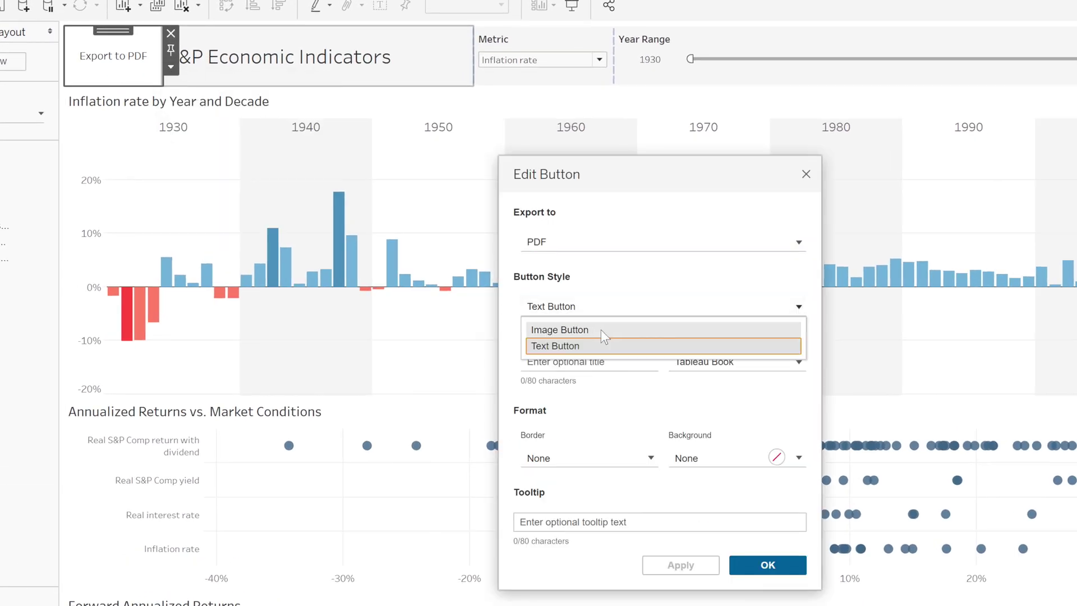
pyautogui.click(603, 327)
pyautogui.click(771, 378)
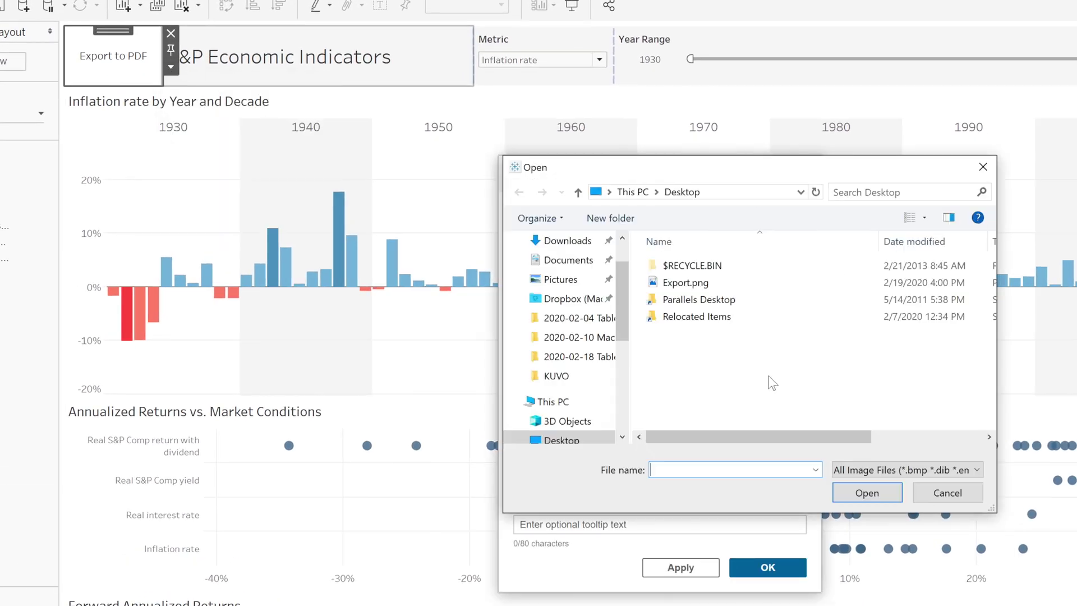
pyautogui.click(686, 283)
pyautogui.click(862, 493)
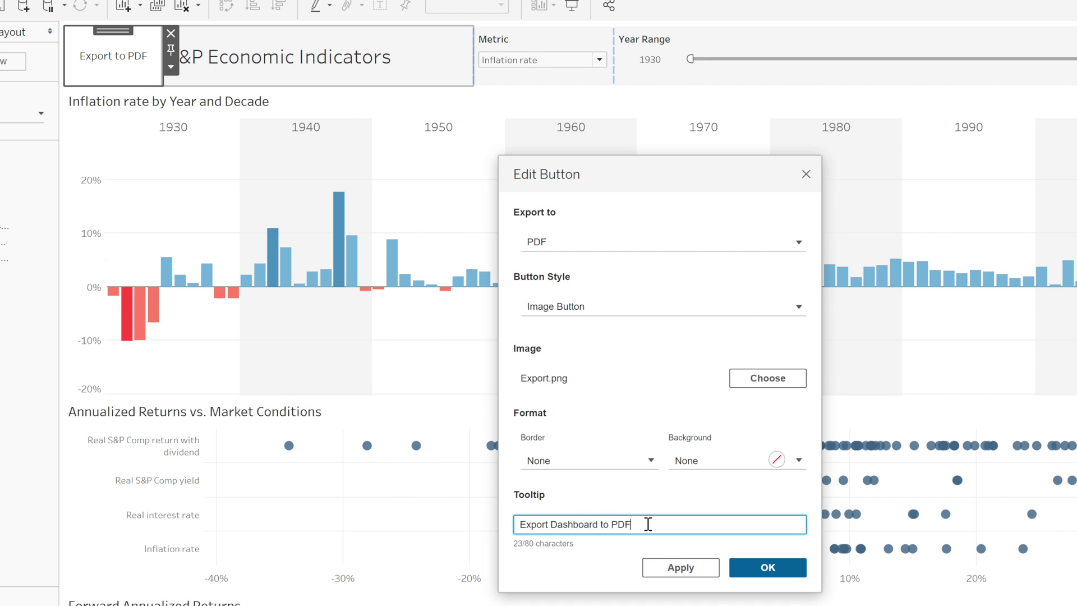
pyautogui.click(748, 571)
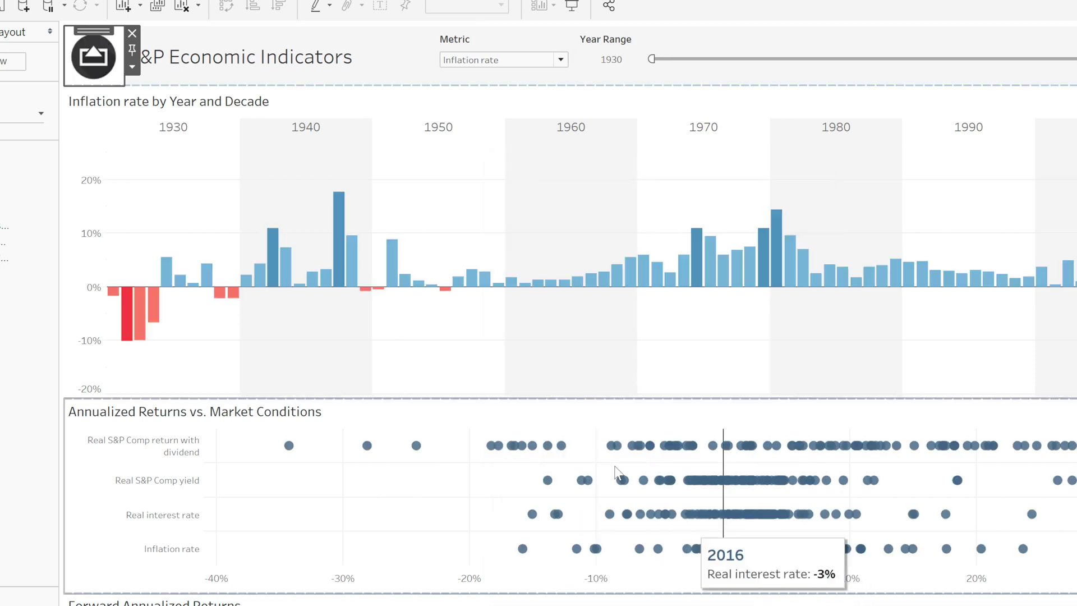
# Use the dashboard's export button to print the active sheet to PDF on Letter paper in portrait.
pyautogui.click(94, 57)
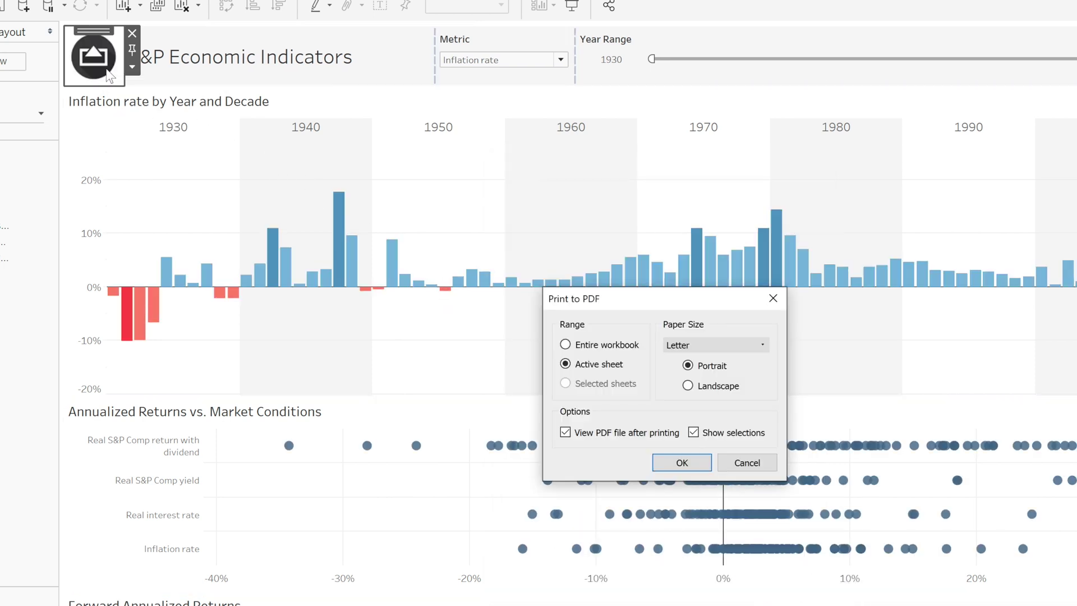
pyautogui.click(681, 464)
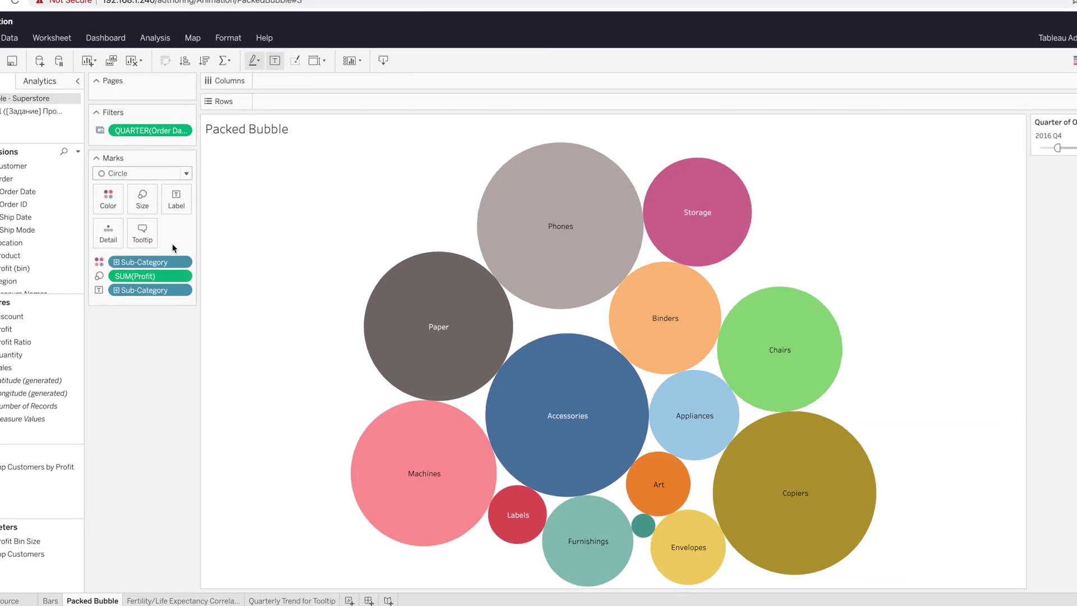
# Insert the Quarterly Trend for Tooltip sheet below the Profit line in the Packed Bubble tooltip.
pyautogui.click(166, 247)
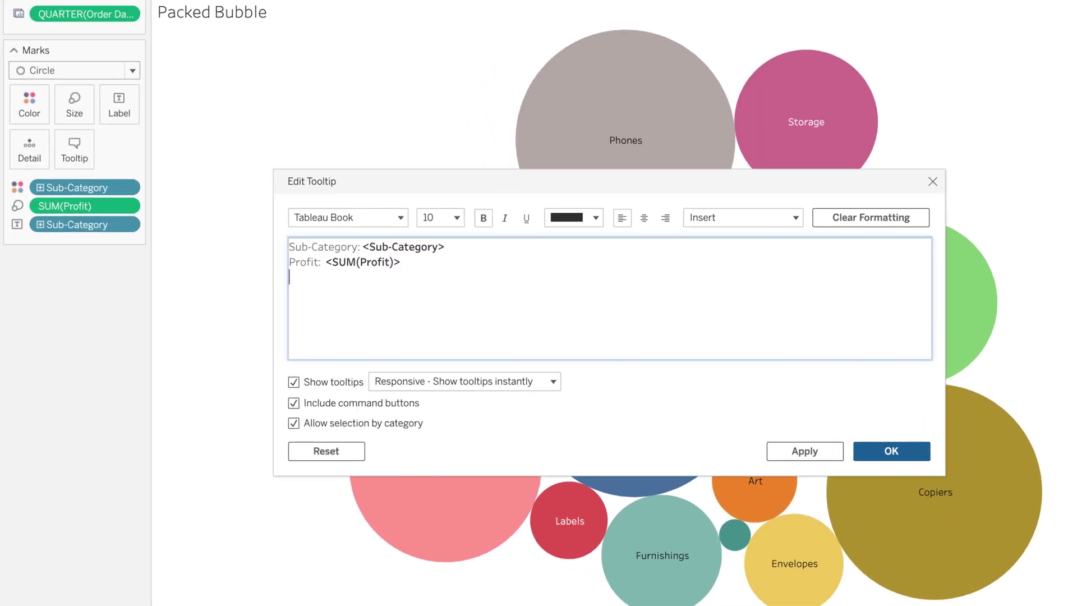
pyautogui.click(797, 220)
pyautogui.moveTo(799, 241)
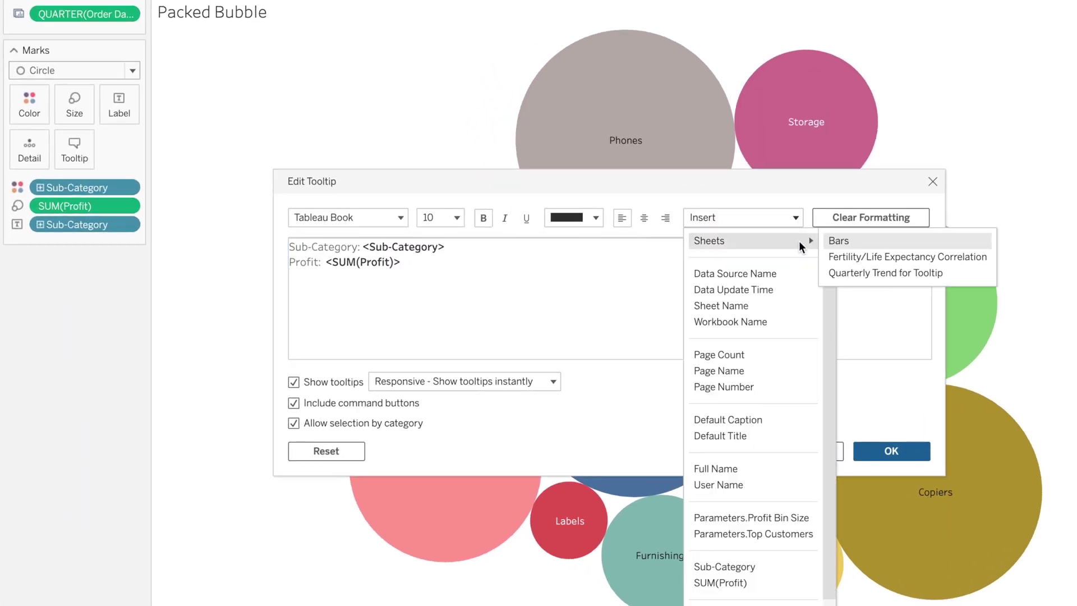
pyautogui.click(874, 273)
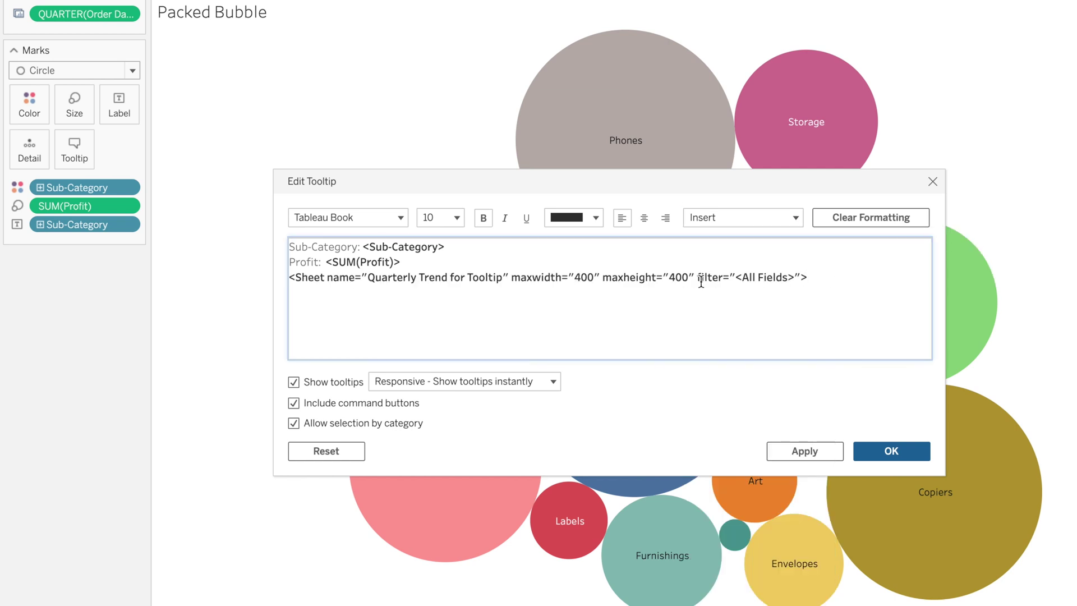
pyautogui.click(892, 451)
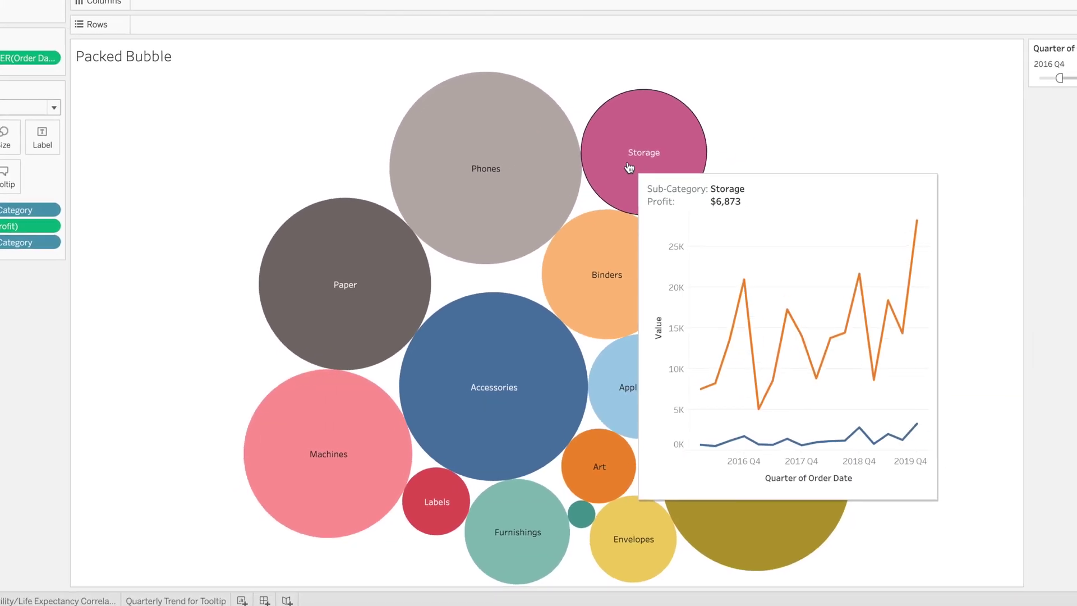
pyautogui.moveTo(480, 168)
pyautogui.moveTo(363, 243)
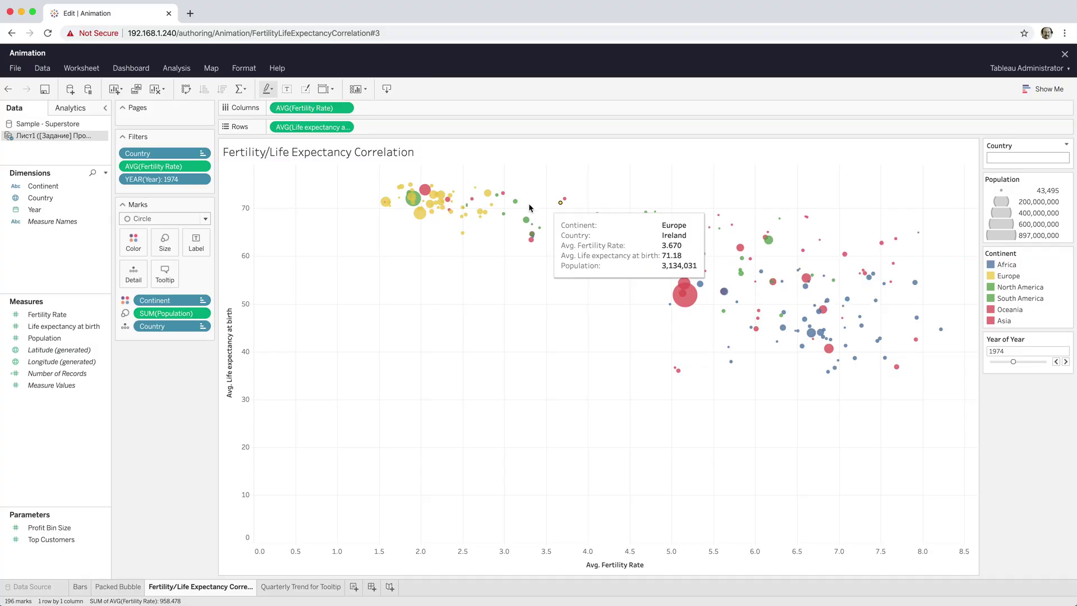
# Move YEAR(Year) from Filters to Pages in the Fertility/Life Expectancy Correlation sheet.
pyautogui.moveTo(163, 179); pyautogui.dragTo(204, 122)
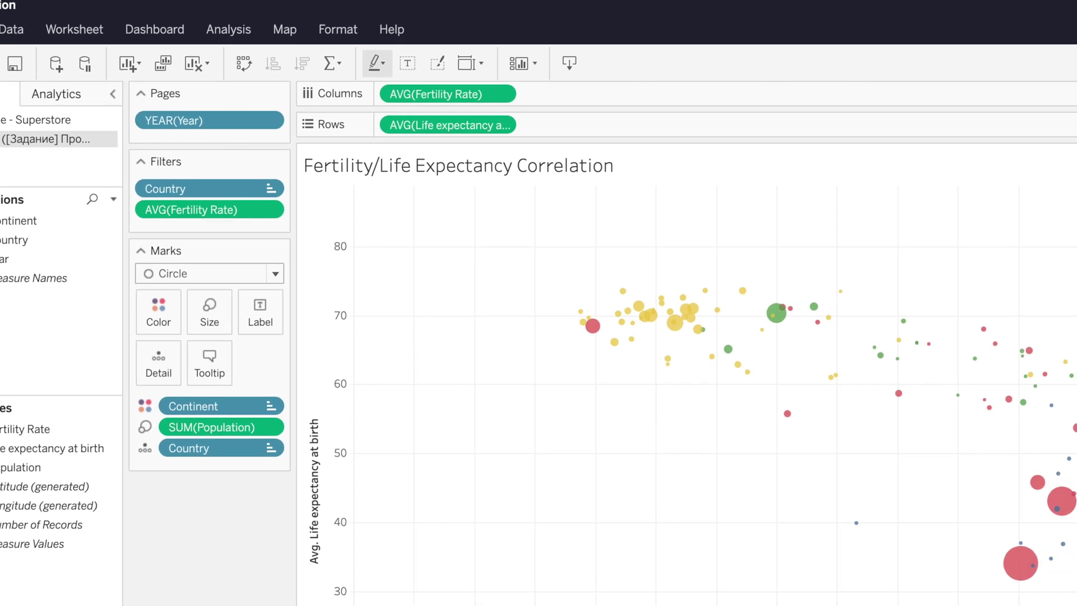
pyautogui.click(977, 416)
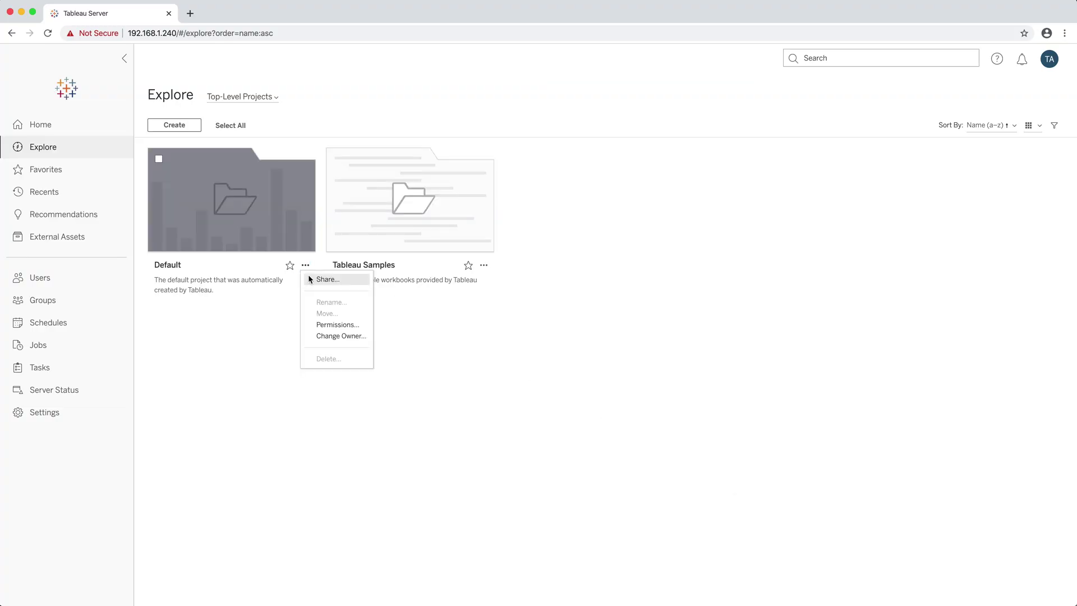
# Add a permission rule for the Designers group to the Default project, with the Denied template for Flows.
pyautogui.click(337, 324)
pyautogui.click(93, 198)
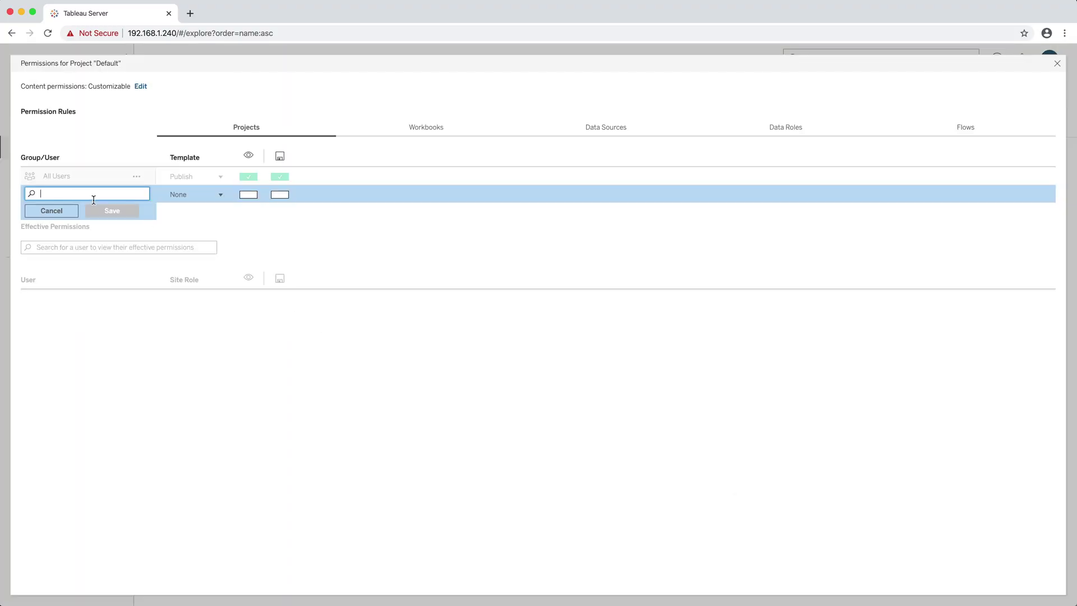
pyautogui.click(436, 131)
pyautogui.click(207, 224)
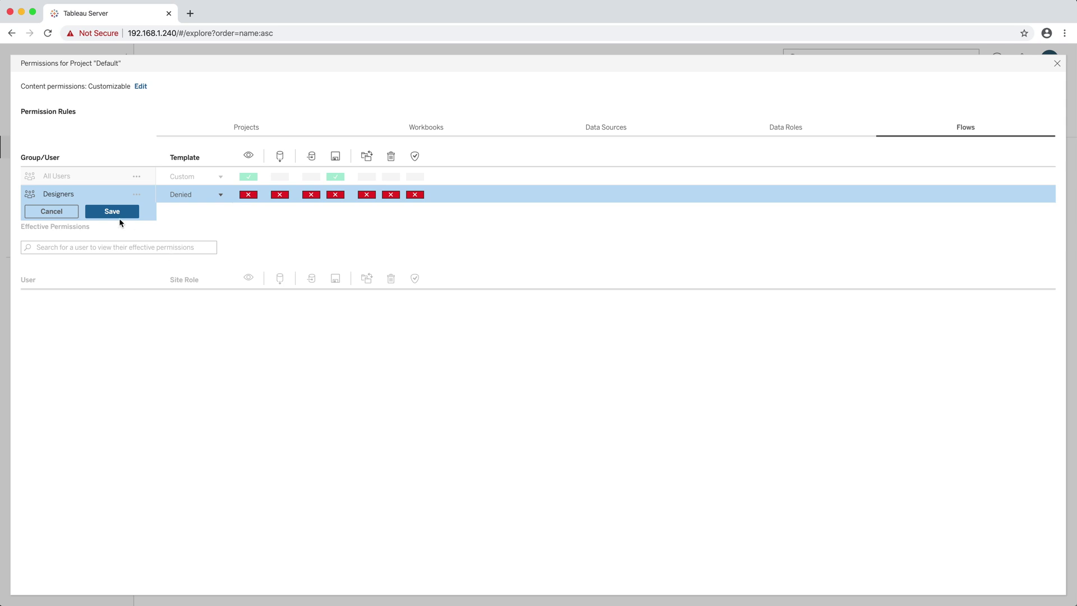
pyautogui.click(118, 216)
# Add a permission rule for an individual user to the Default project and save it.
pyautogui.click(102, 214)
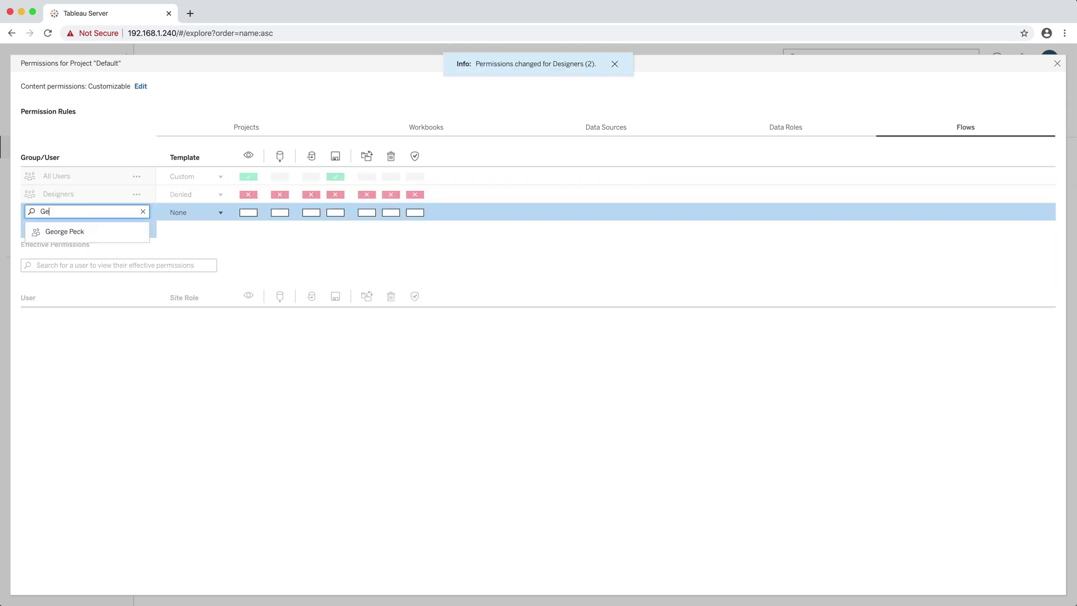
pyautogui.write('Ge')
pyautogui.click(95, 232)
pyautogui.click(108, 231)
# Copy the Designers group's permissions to the individual user's rule and save it.
pyautogui.click(137, 212)
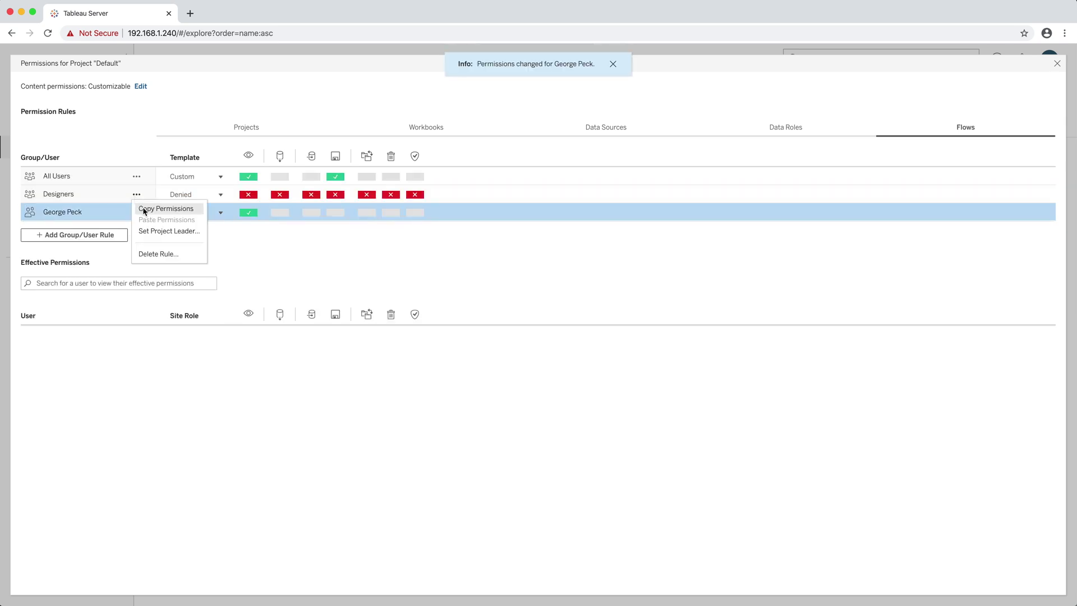
pyautogui.click(141, 238)
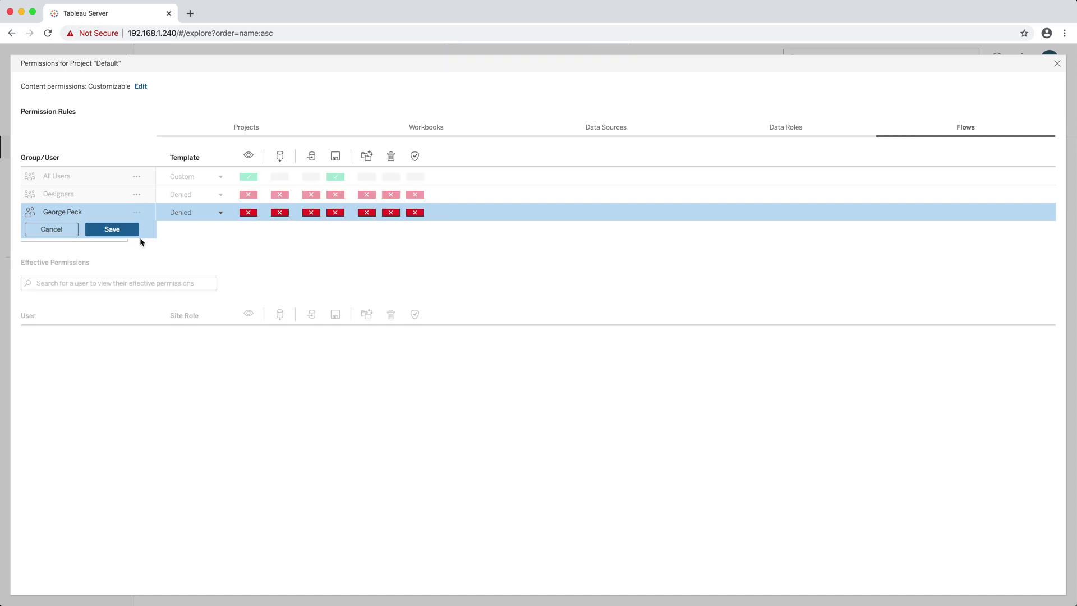
pyautogui.click(112, 230)
# Look up another user's effective permissions on the Default project and examine them for workbooks, data sources and data roles.
pyautogui.write('de')
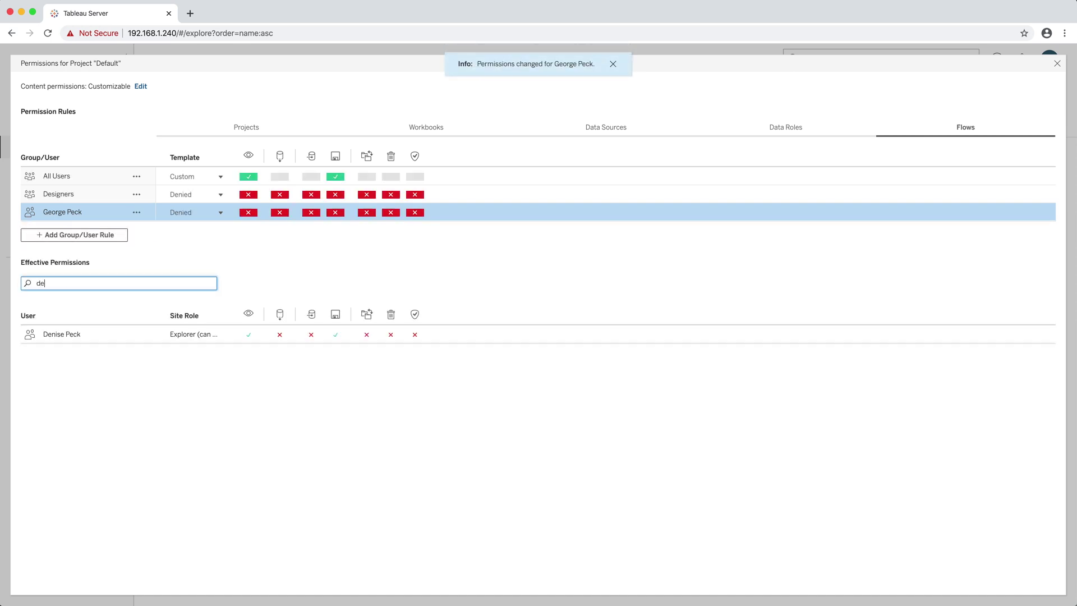
pyautogui.click(436, 130)
pyautogui.click(619, 132)
pyautogui.click(780, 129)
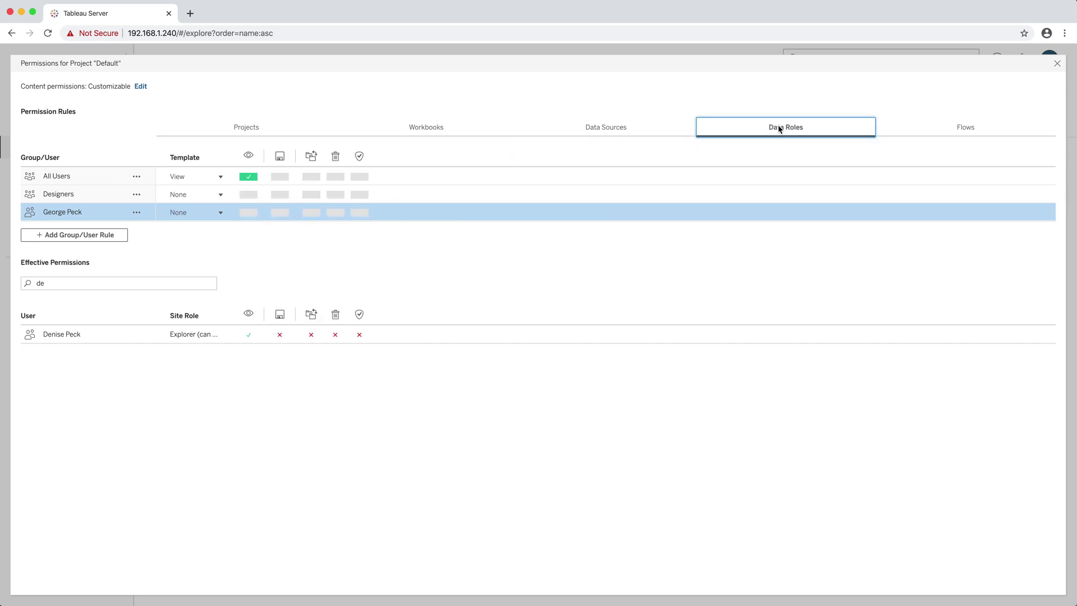
# Examine the looked-up user's effective permissions for flows on the Default project.
pyautogui.click(939, 133)
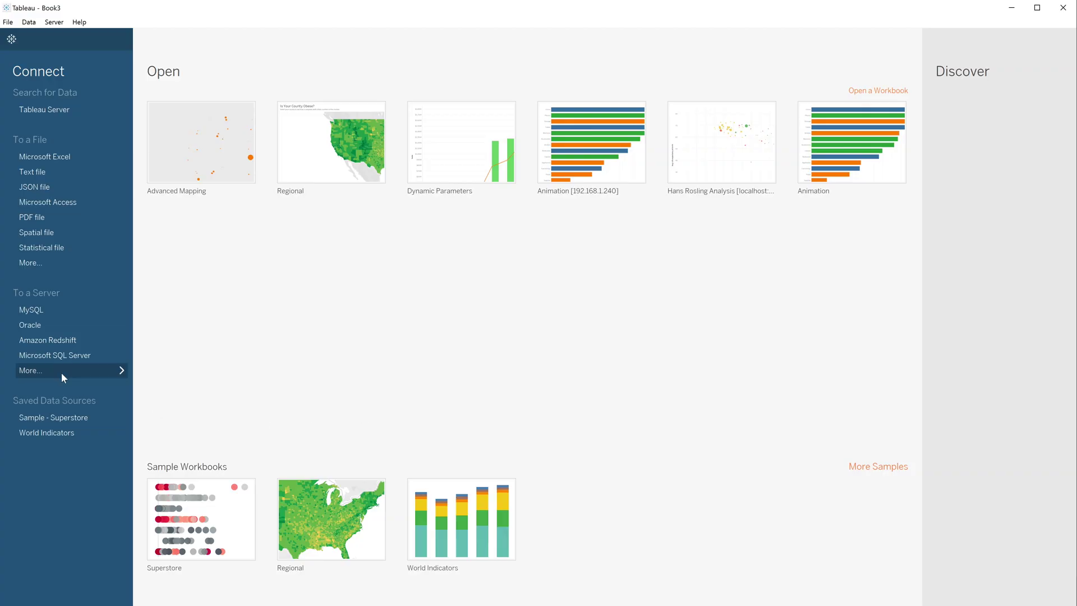
# From the full list of server connectors, view the Salesforce and Snowflake sign-in dialogs, close each without connecting, and choose Impala.
pyautogui.click(62, 373)
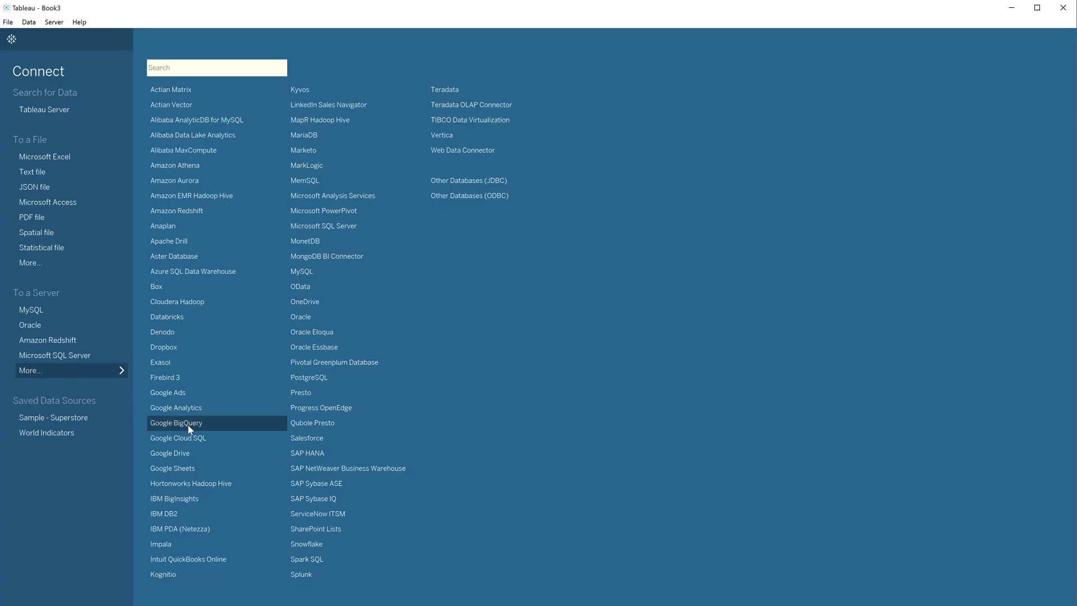
pyautogui.click(301, 444)
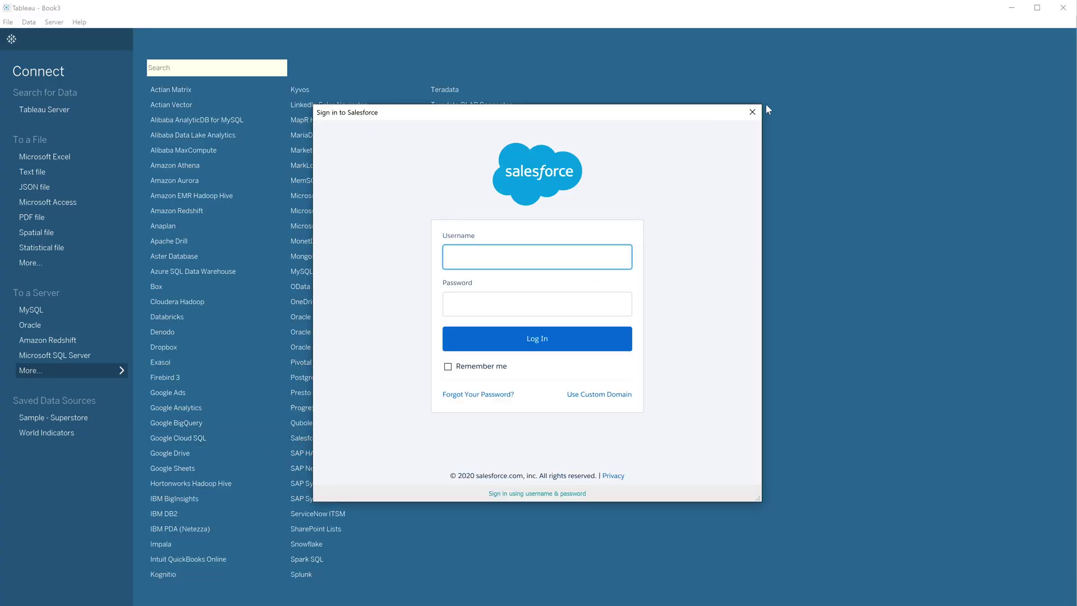
pyautogui.click(755, 110)
pyautogui.click(316, 546)
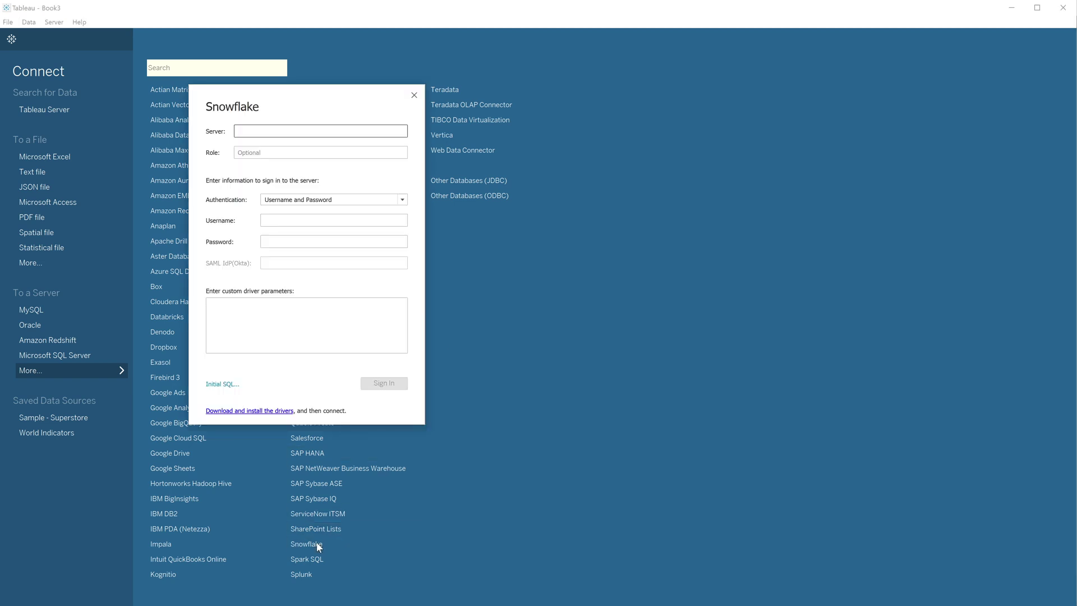
pyautogui.click(413, 92)
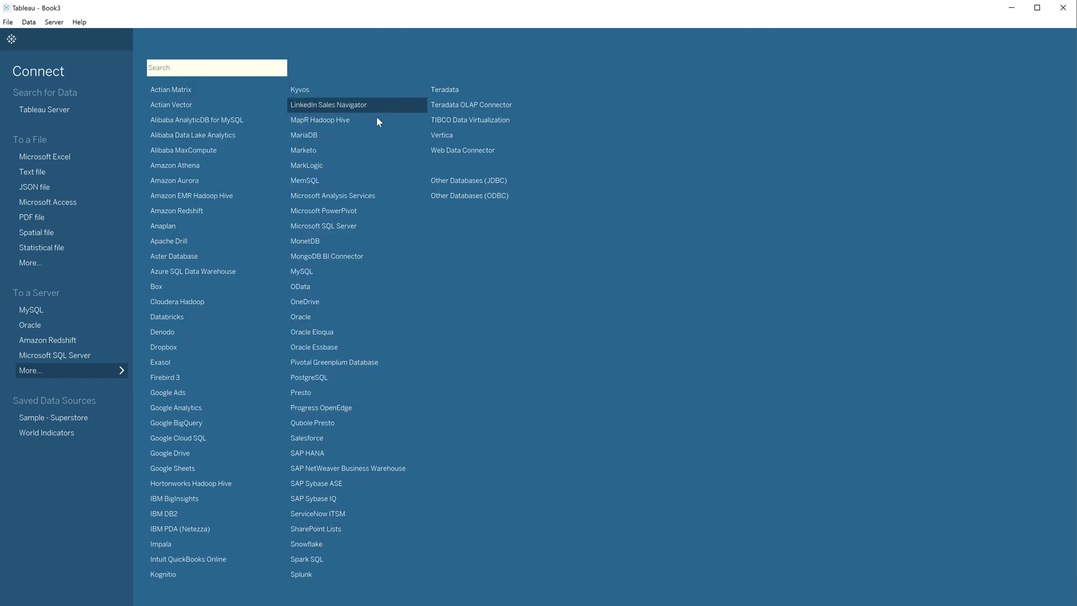
pyautogui.click(198, 542)
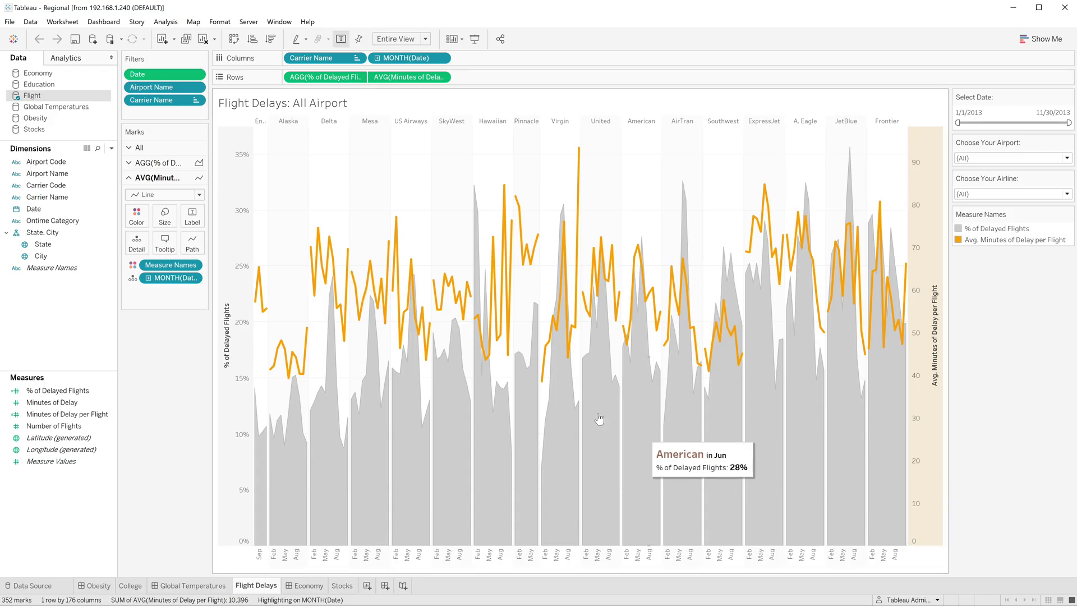
# Run Explain Data on Hawaiian's October delay mark, check which fields were considered, and enlarge the explanation window.
pyautogui.click(508, 360)
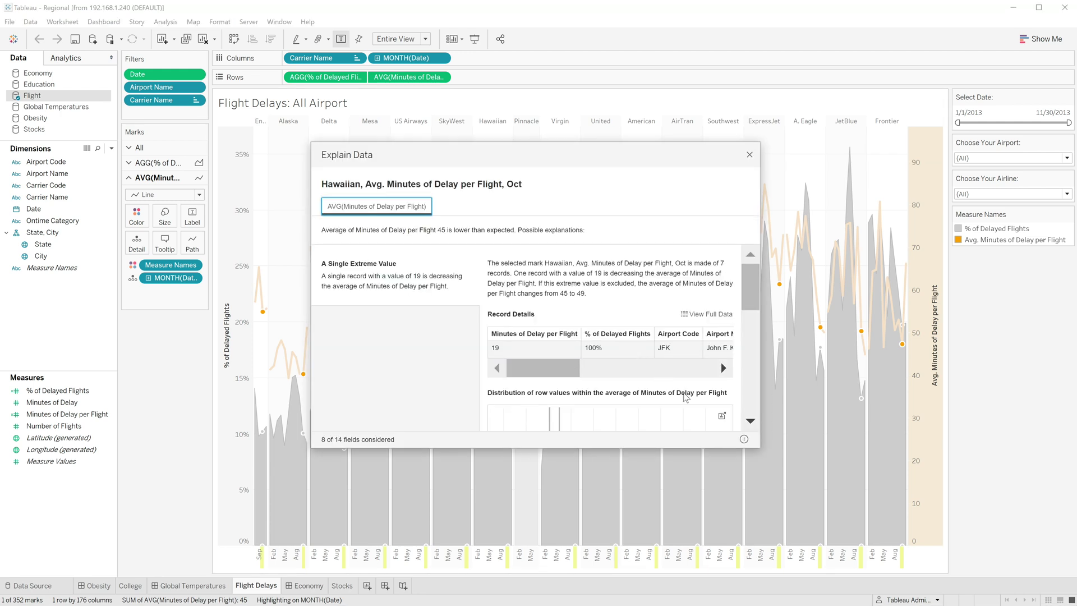
pyautogui.click(745, 440)
pyautogui.click(744, 439)
pyautogui.moveTo(761, 448); pyautogui.dragTo(868, 516)
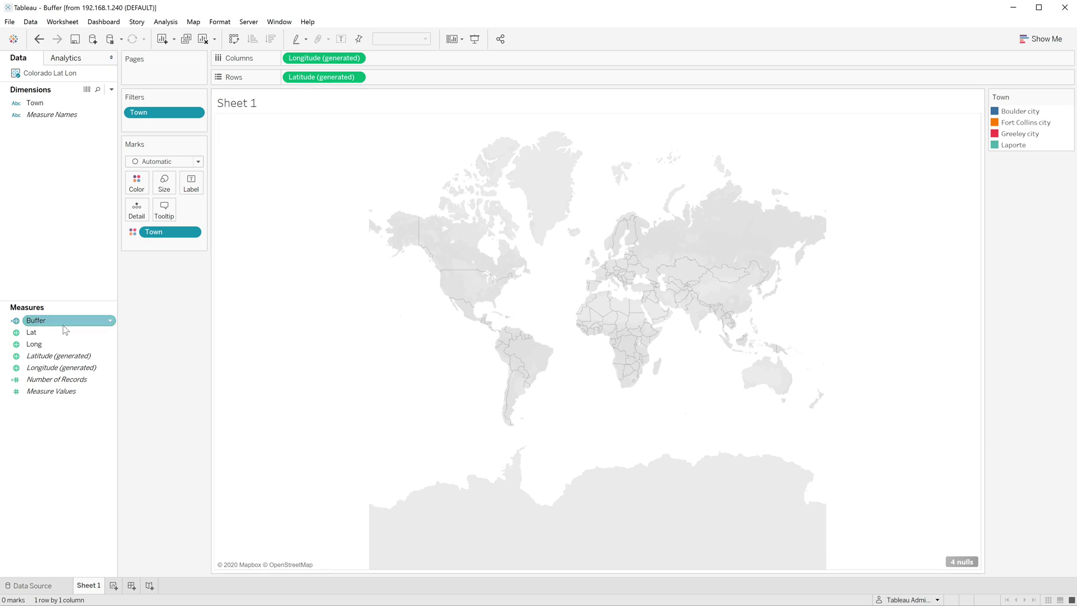
# Review the Buffer calculated field's formula in the calculation editor and close the editor.
pyautogui.rightClick(63, 327)
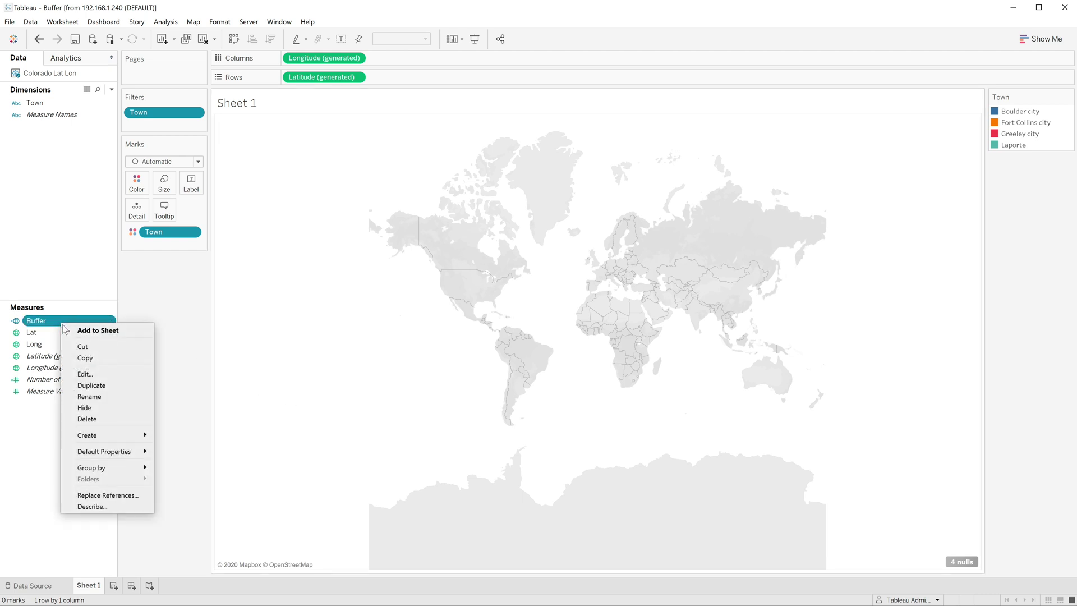
pyautogui.click(82, 375)
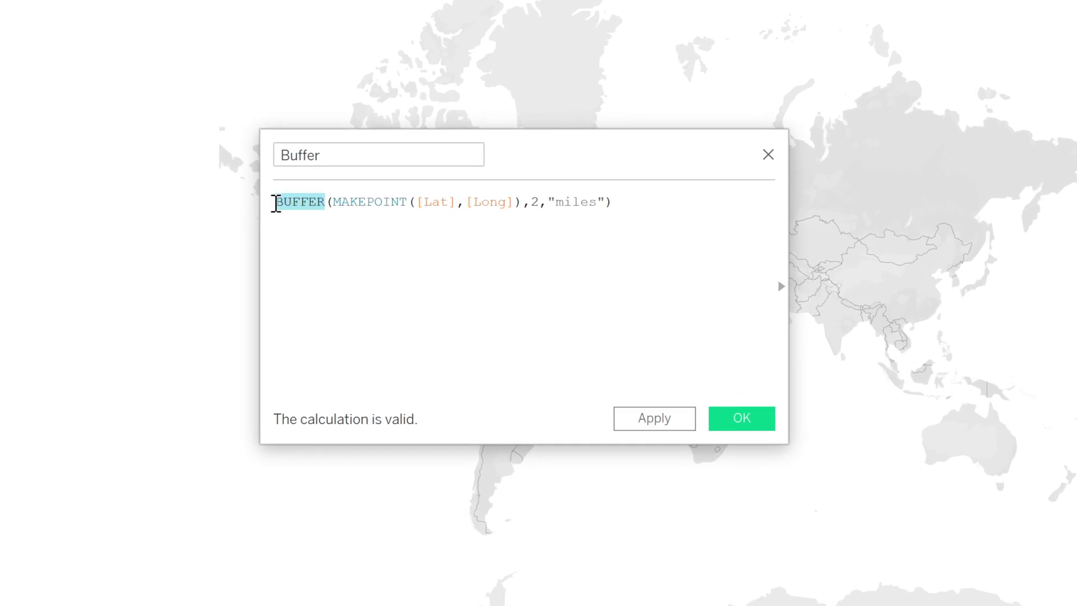
pyautogui.hotkey('ctrl', 'a')
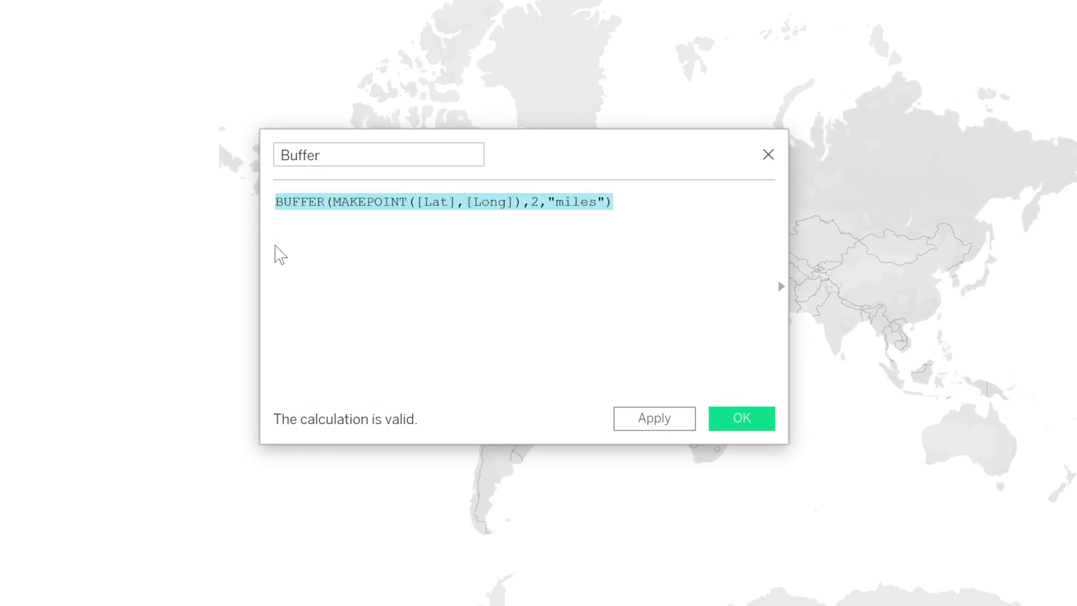
pyautogui.click(731, 415)
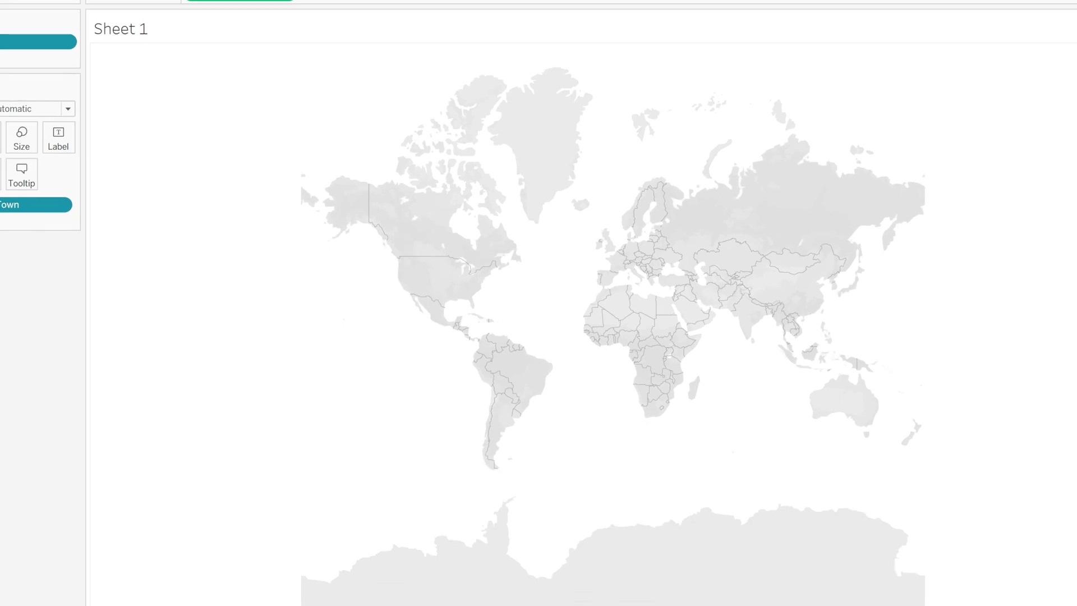
# Add the Buffer measure to the Sheet 1 map and label the buffer circles with Town.
pyautogui.doubleClick(23, 315)
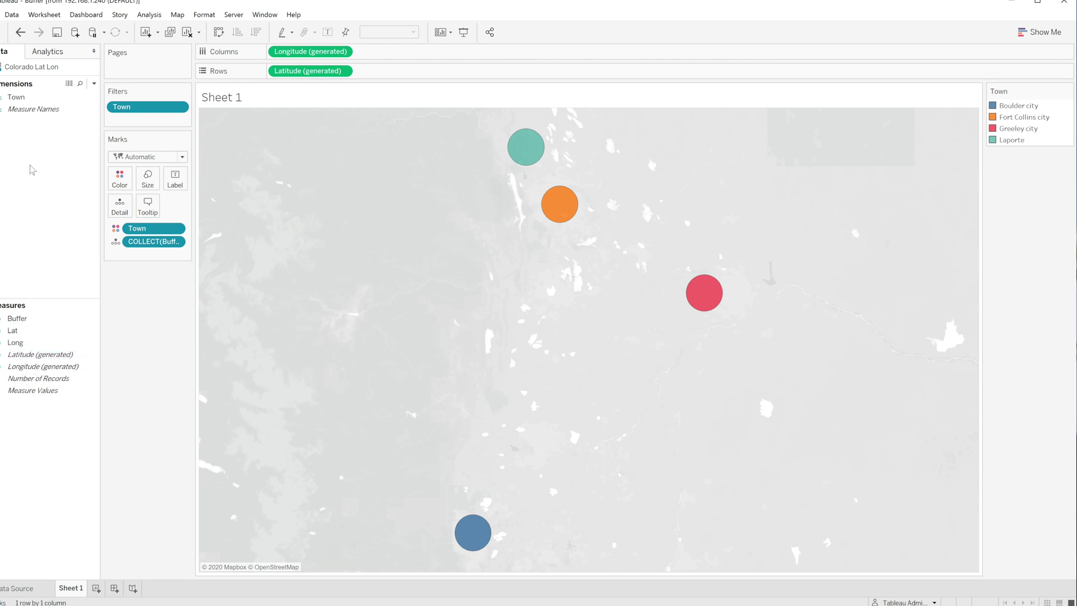
pyautogui.moveTo(10, 100); pyautogui.dragTo(173, 181)
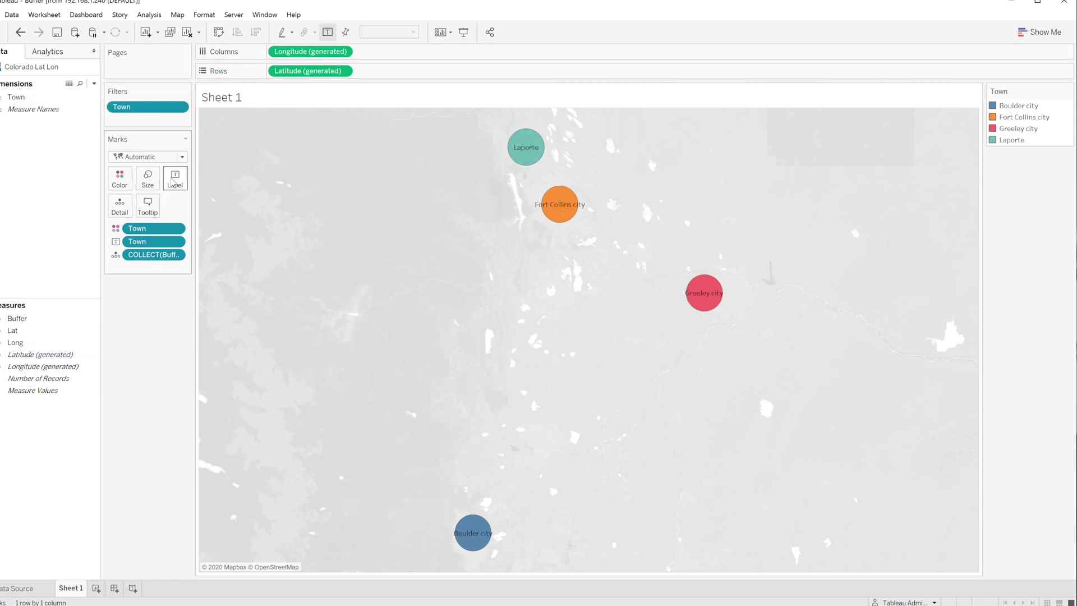
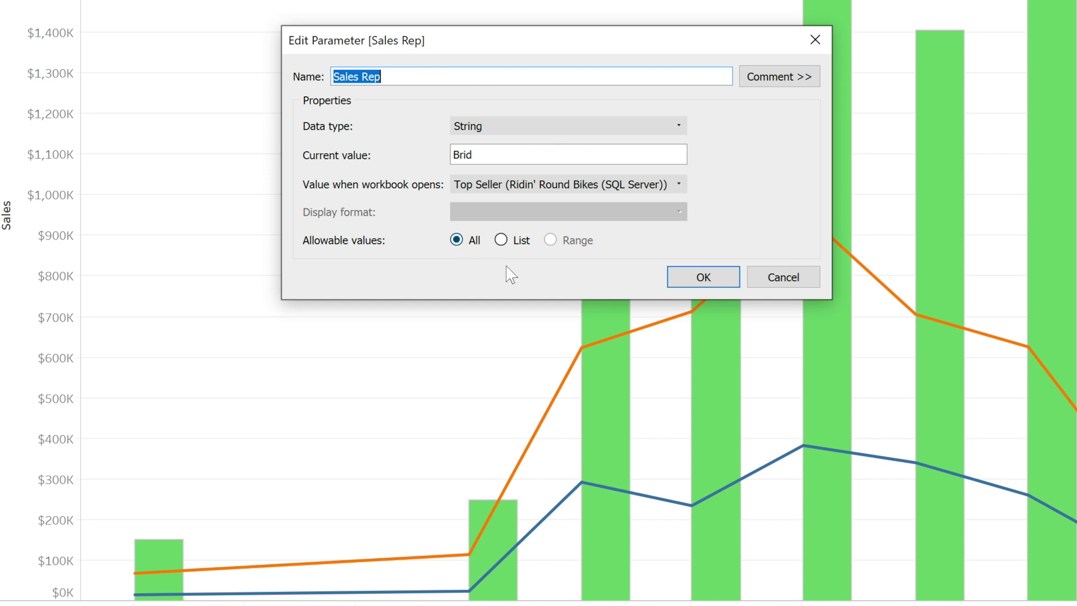
# Set the Sales Rep parameter's allowable values to a list that loads from the Last Name field when the workbook opens.
pyautogui.click(502, 242)
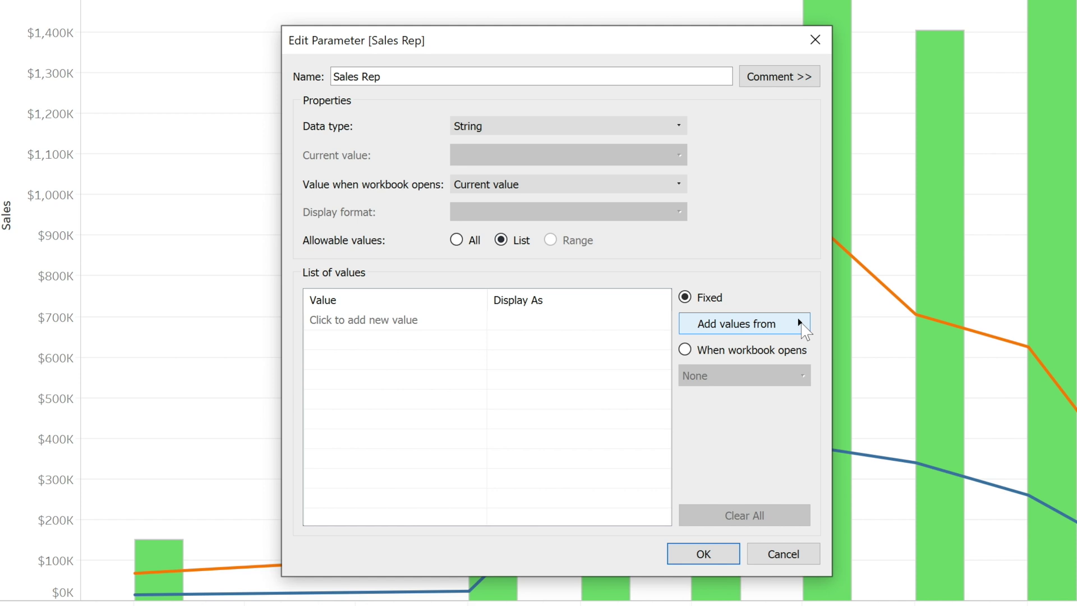
pyautogui.click(801, 325)
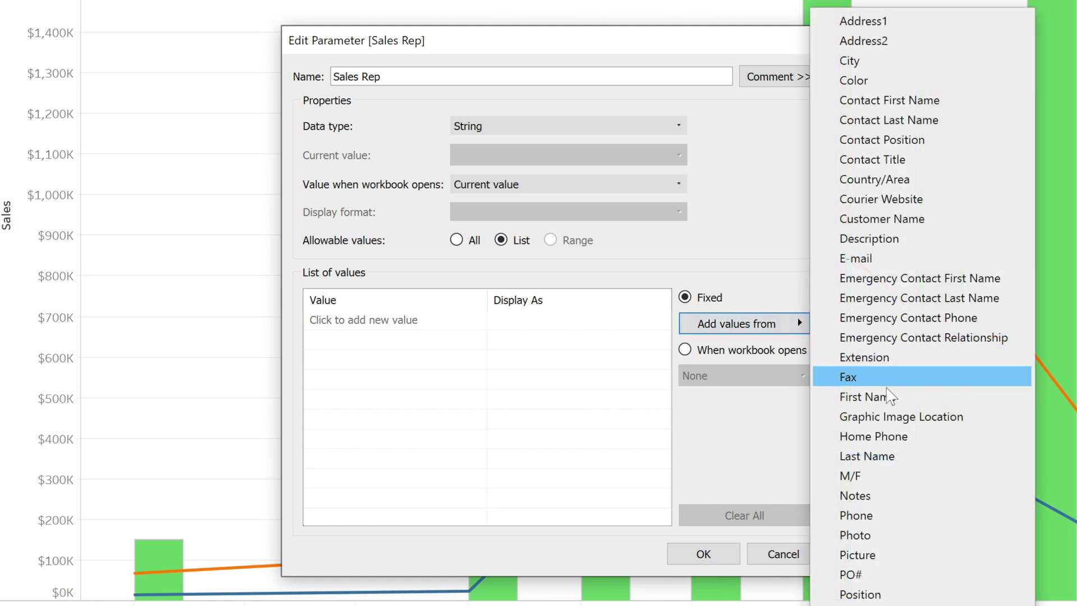
pyautogui.click(768, 251)
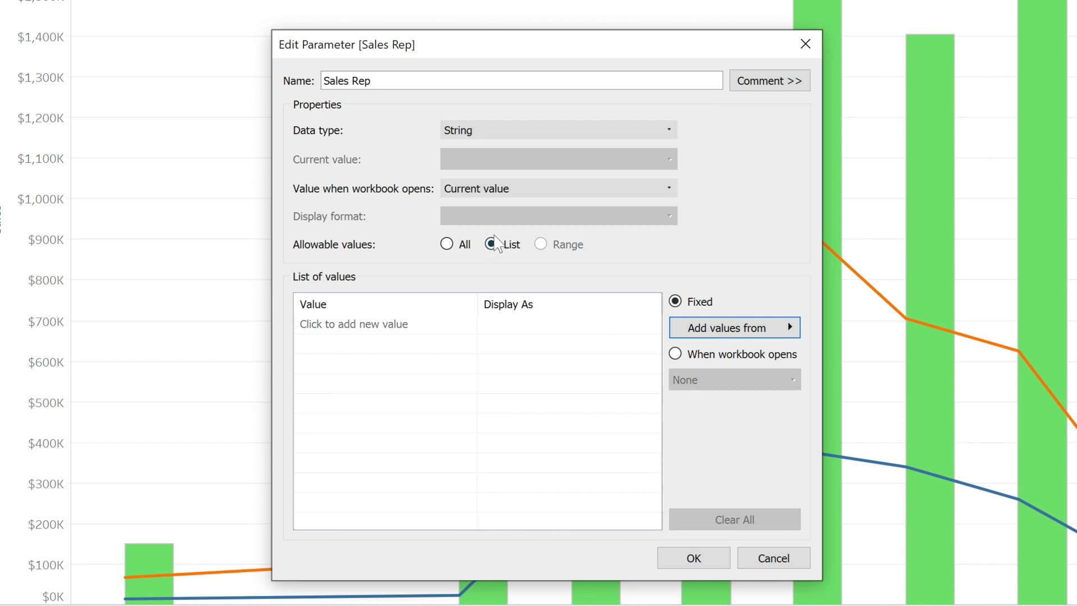
pyautogui.click(690, 352)
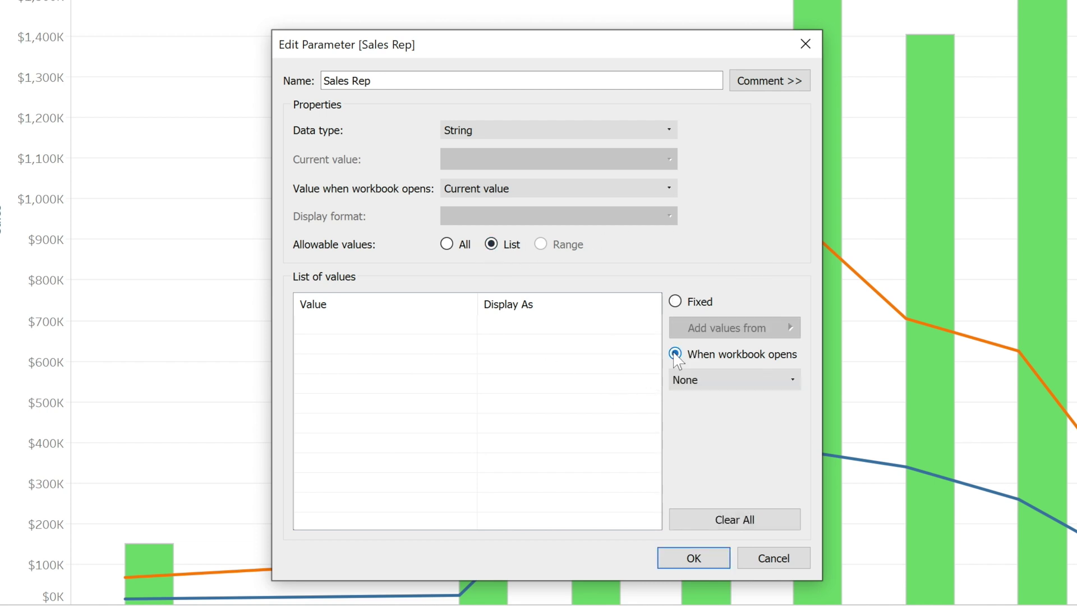
pyautogui.click(792, 382)
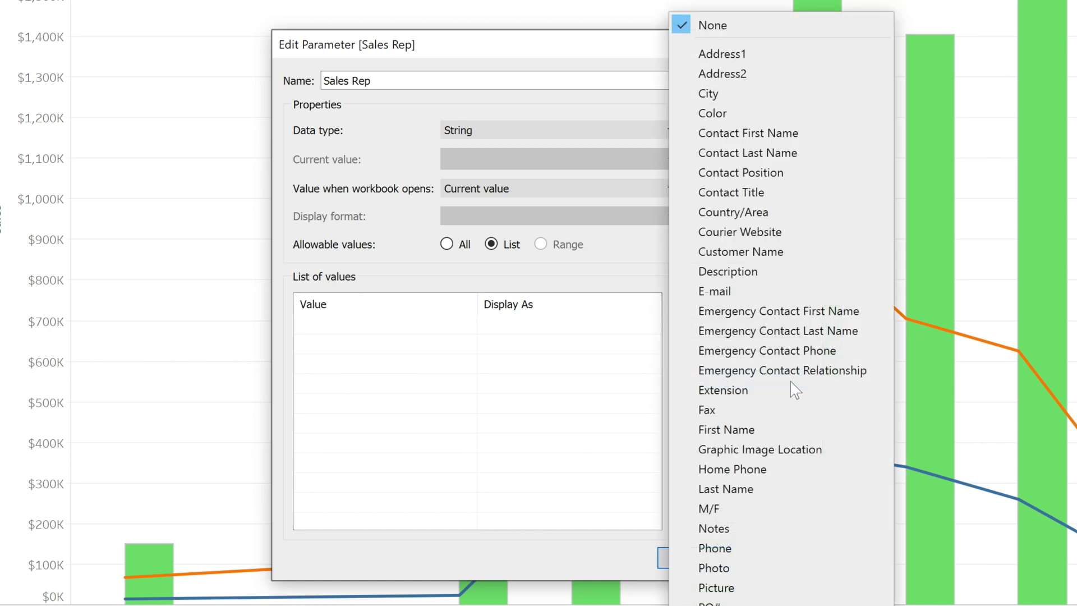
pyautogui.click(753, 487)
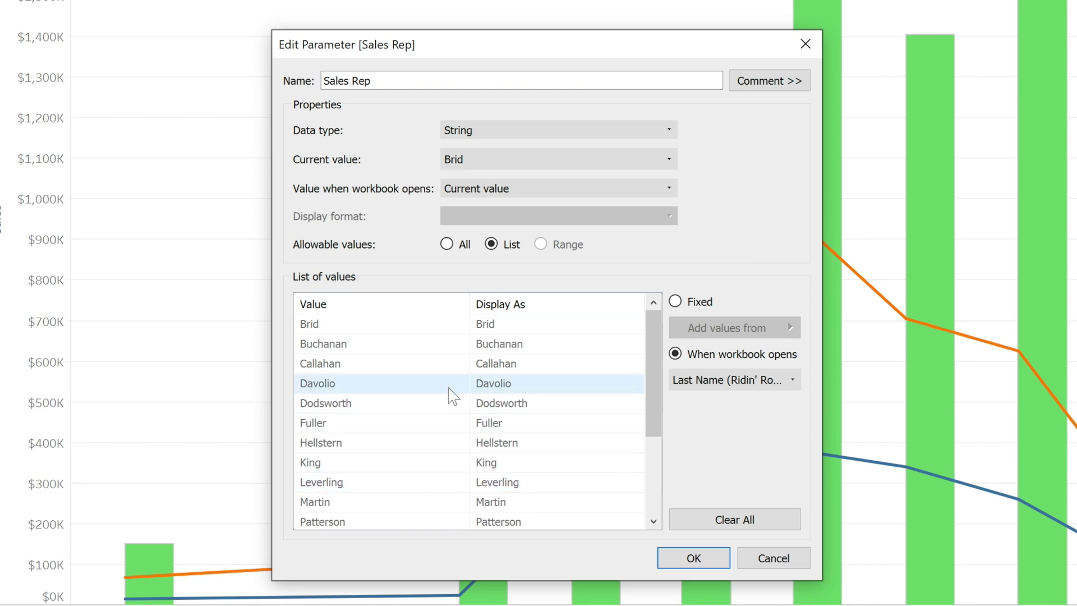
pyautogui.click(692, 557)
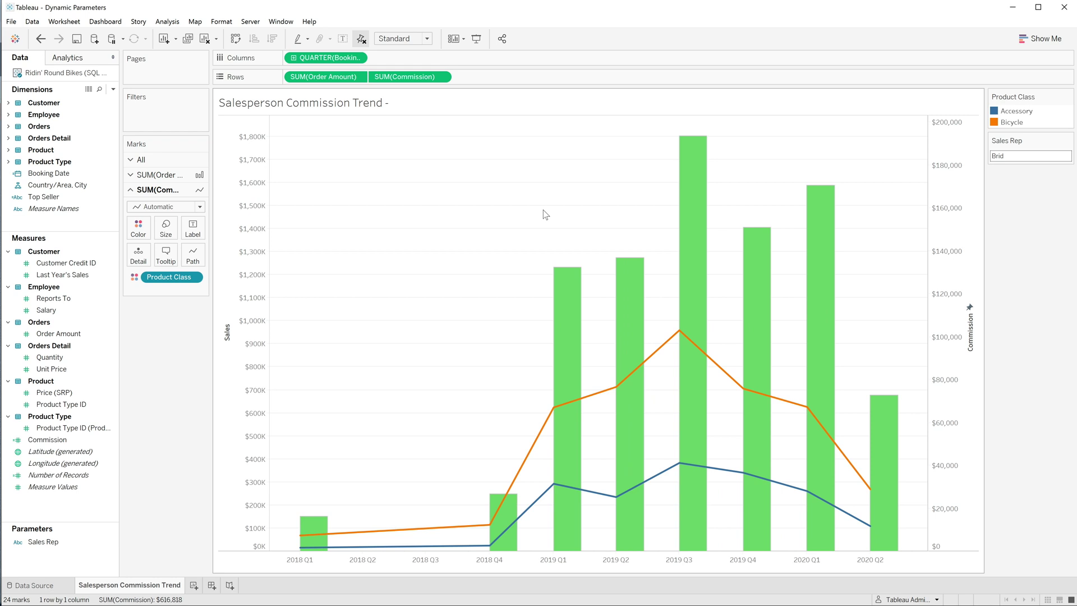
# Remove the Sales Rep parameter control from the commission trend sheet and show it again.
pyautogui.click(1069, 142)
pyautogui.click(1013, 253)
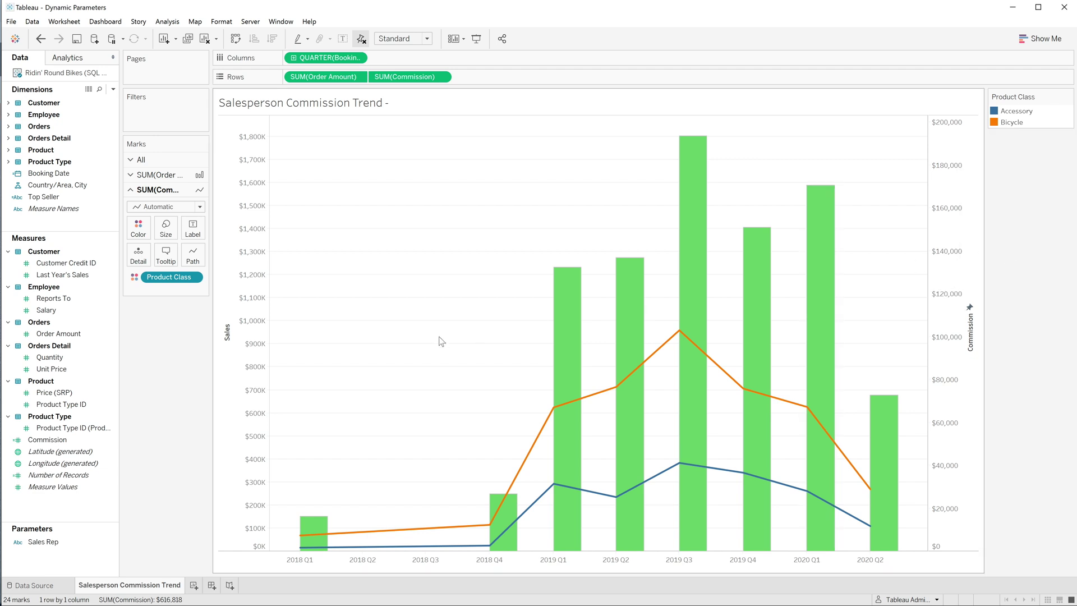
pyautogui.click(110, 543)
pyautogui.click(112, 542)
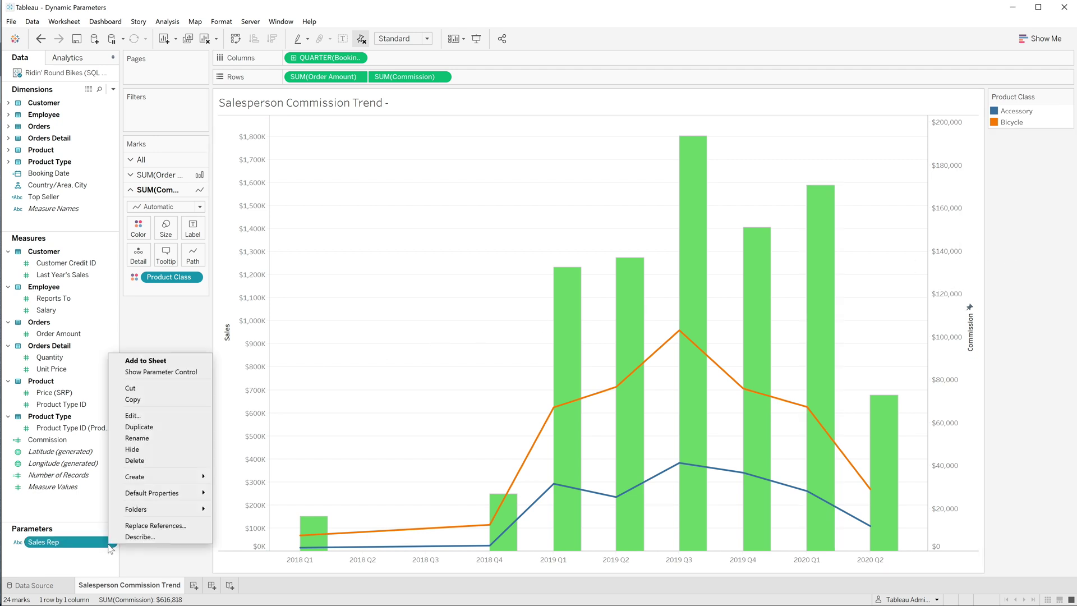
pyautogui.click(163, 371)
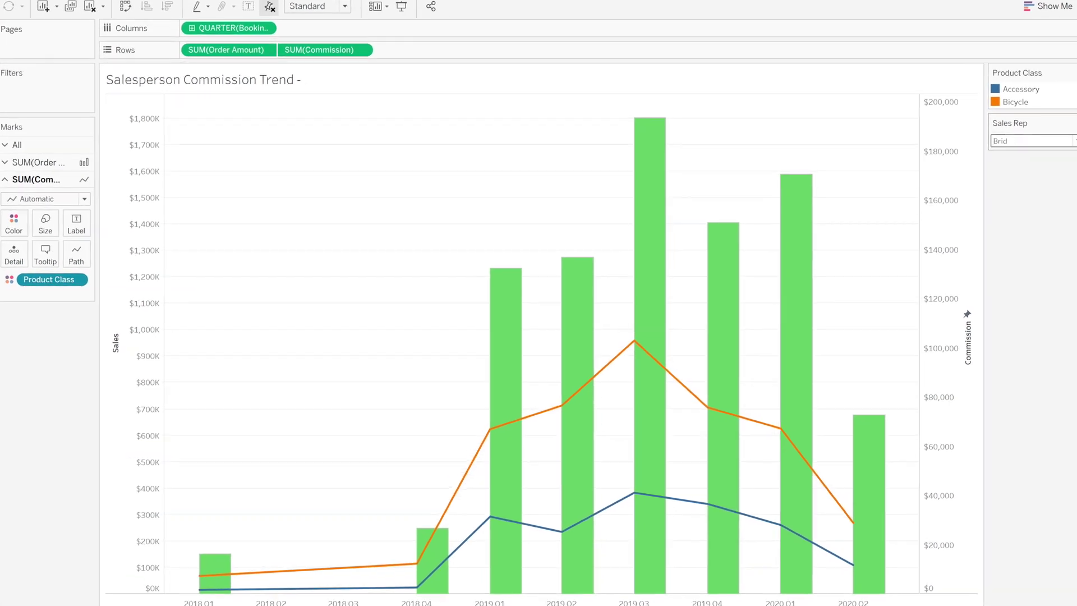
# Choose three other sales reps one after another in the Sales Rep parameter control to update the commission lines.
pyautogui.click(1067, 156)
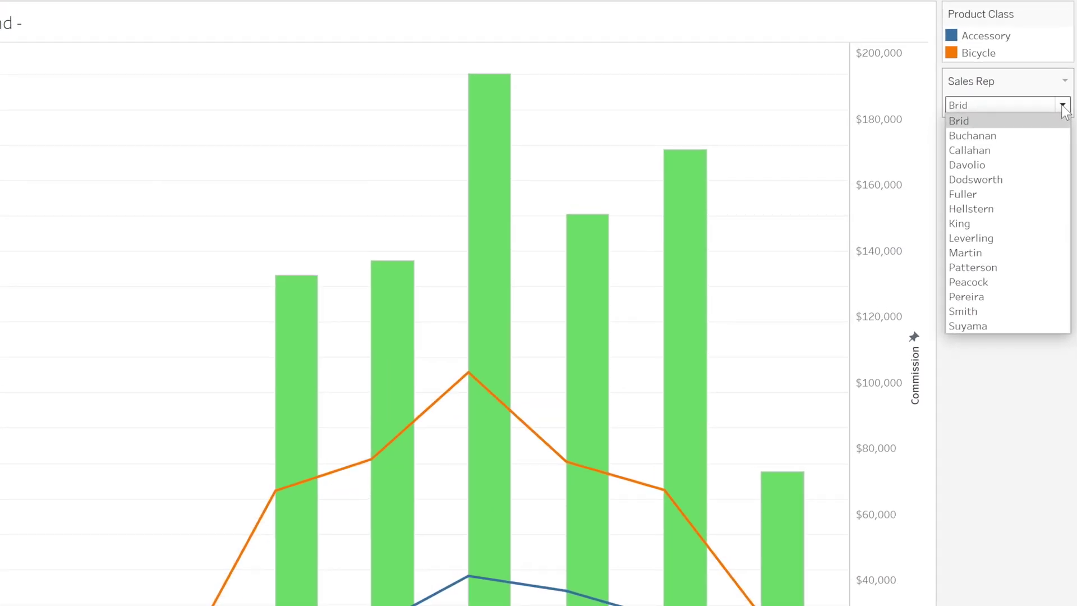
pyautogui.click(1017, 139)
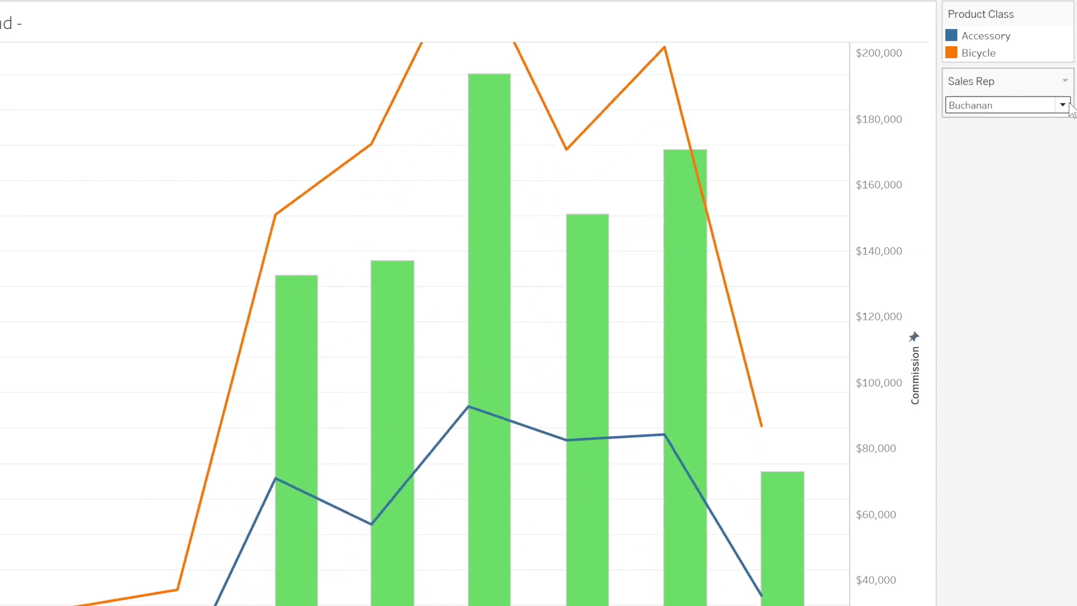
pyautogui.click(1063, 105)
pyautogui.click(1004, 159)
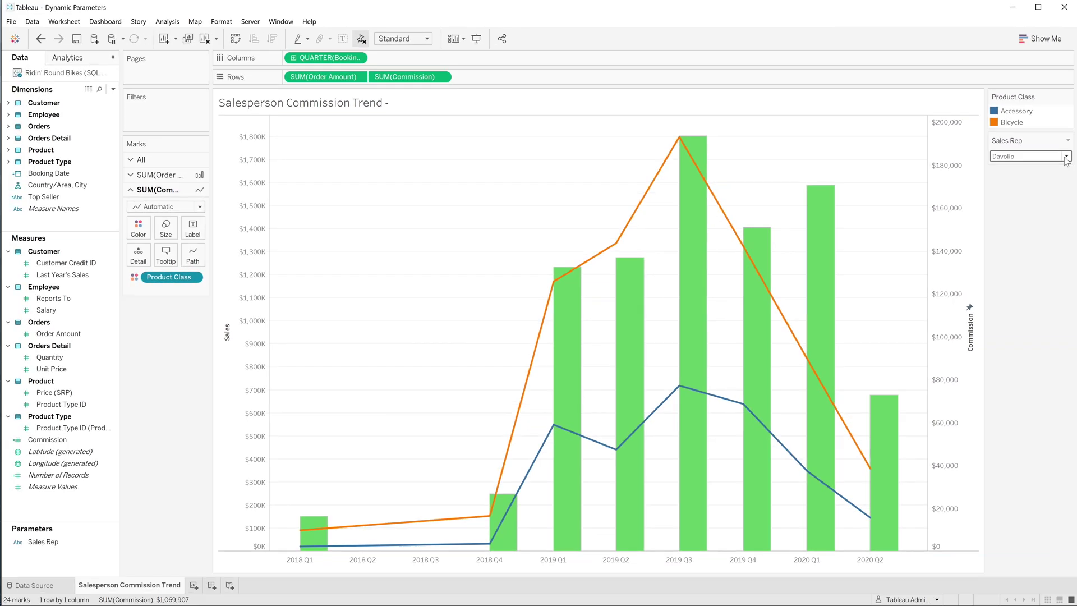
pyautogui.click(1067, 156)
pyautogui.click(1019, 195)
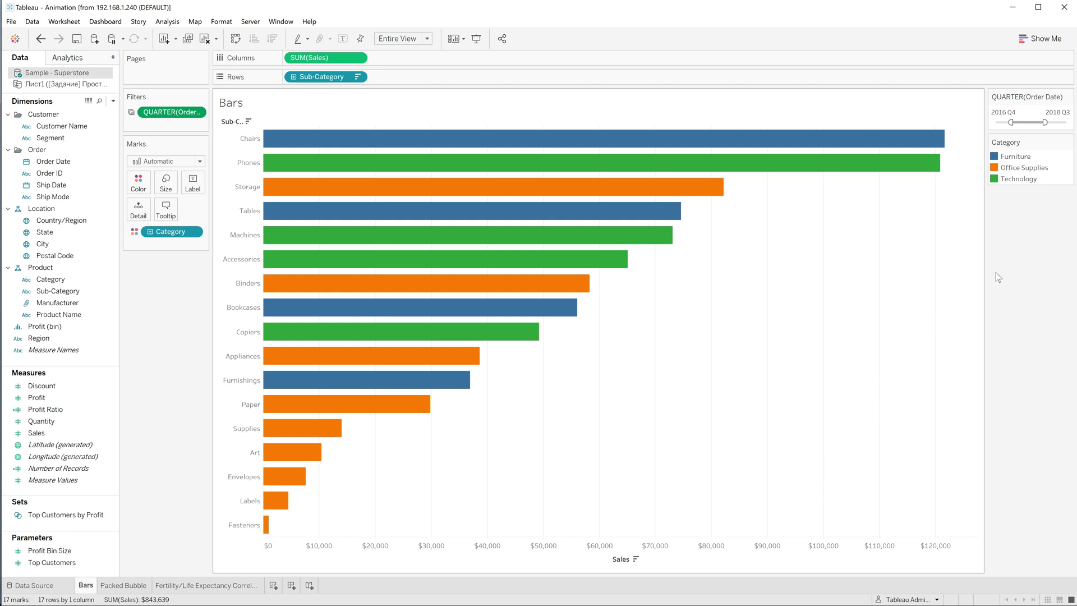
# Change the order date quarter filter on the Bars sheet, ending with the range 2017 Q4 to 2018 Q4.
pyautogui.moveTo(1045, 122); pyautogui.dragTo(1060, 123)
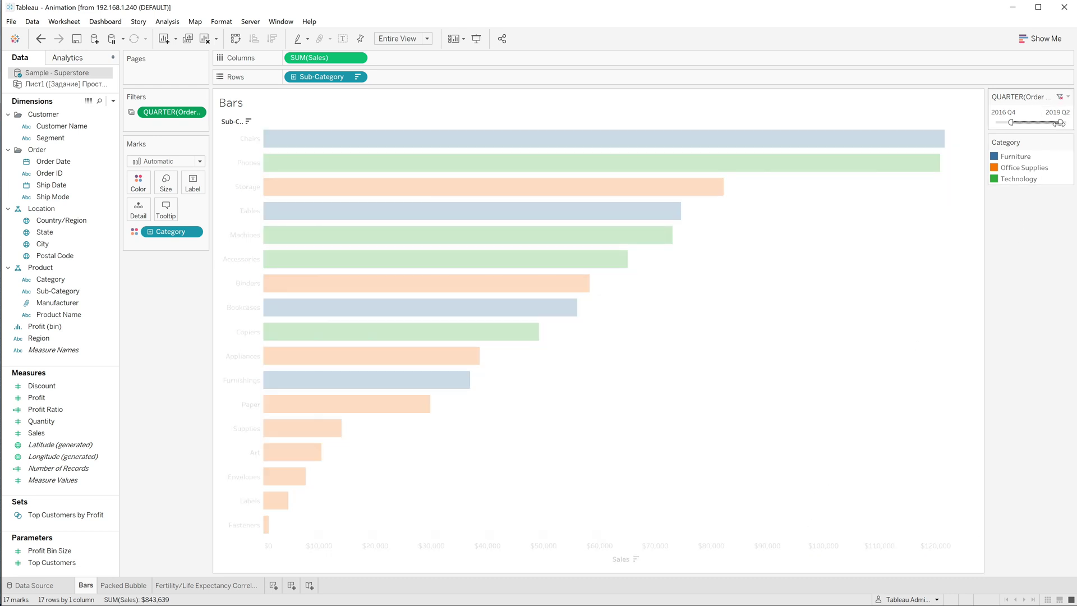
pyautogui.moveTo(1013, 120); pyautogui.dragTo(1050, 122)
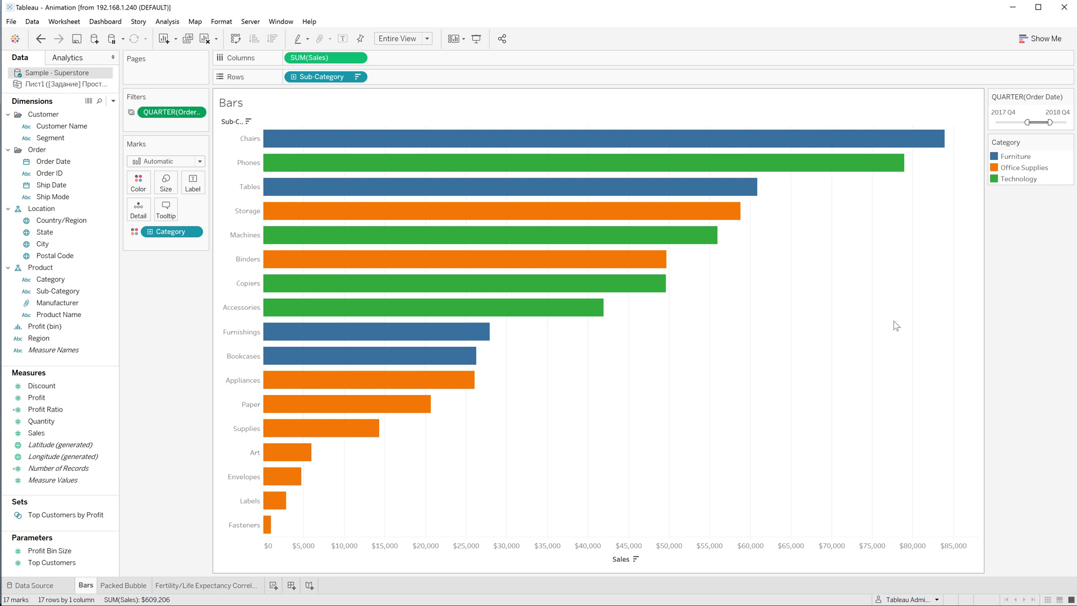
# Switch the bar chart's fit to Standard and back to Entire View.
pyautogui.click(428, 38)
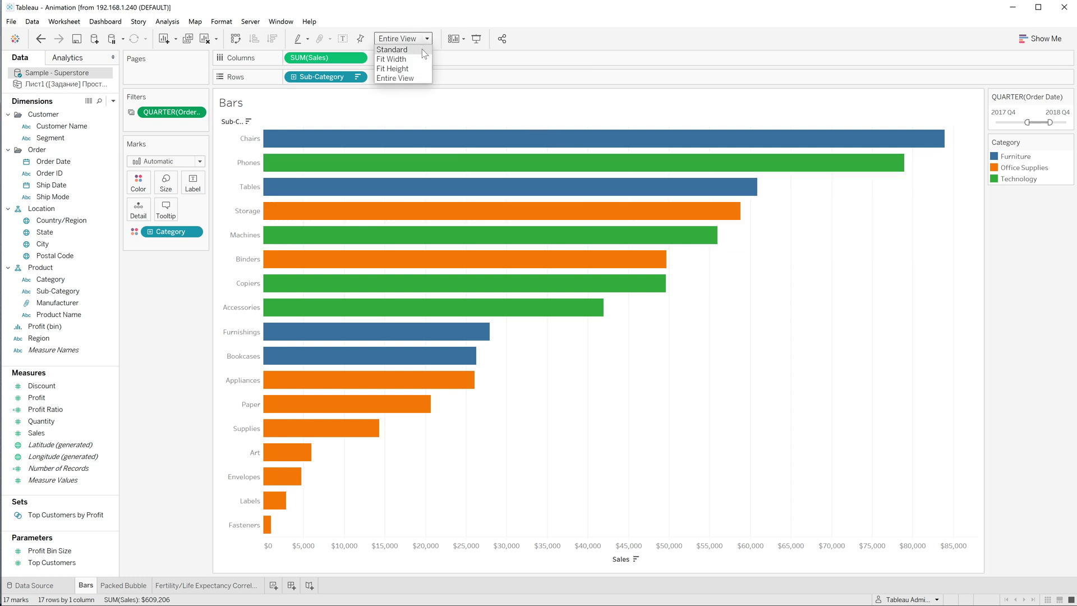
pyautogui.click(422, 49)
pyautogui.click(428, 39)
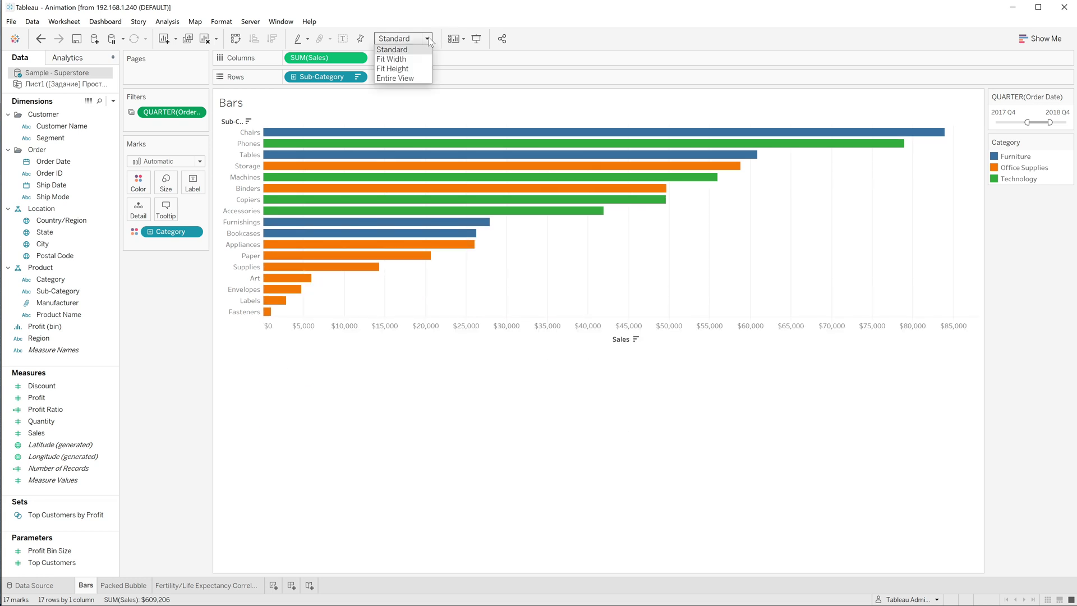
pyautogui.click(412, 79)
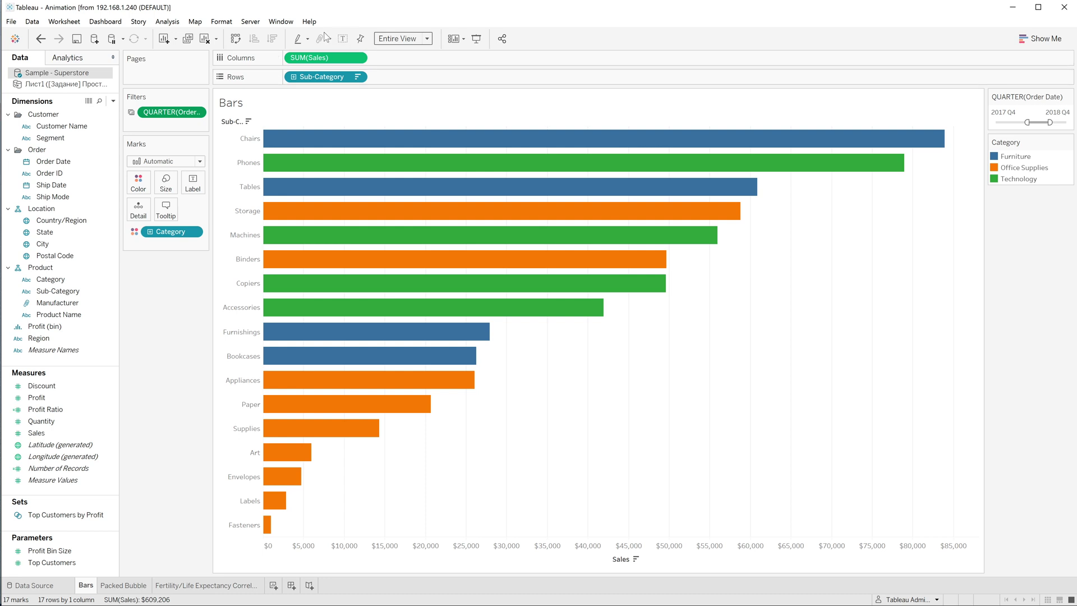
# Swap the rows and columns of the Bars chart.
pyautogui.click(235, 38)
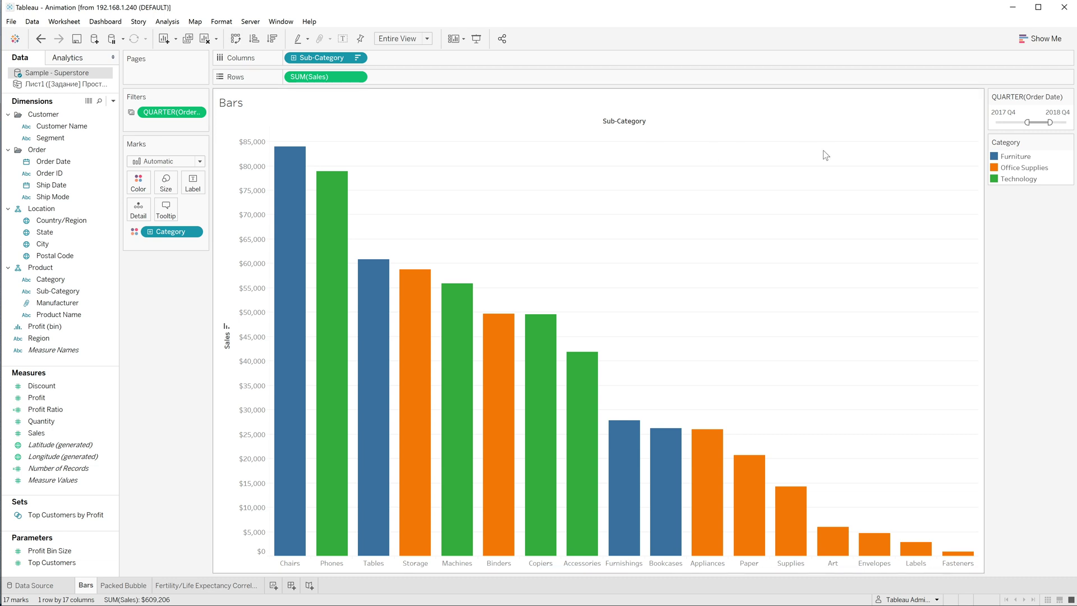
# Change the Bars sheet's order date quarter filter to the range 2016 Q3 to 2018 Q1.
pyautogui.moveTo(1024, 122)
pyautogui.mouseDown()
pyautogui.moveTo(1002, 122)
pyautogui.moveTo(1037, 123)
pyautogui.mouseUp()
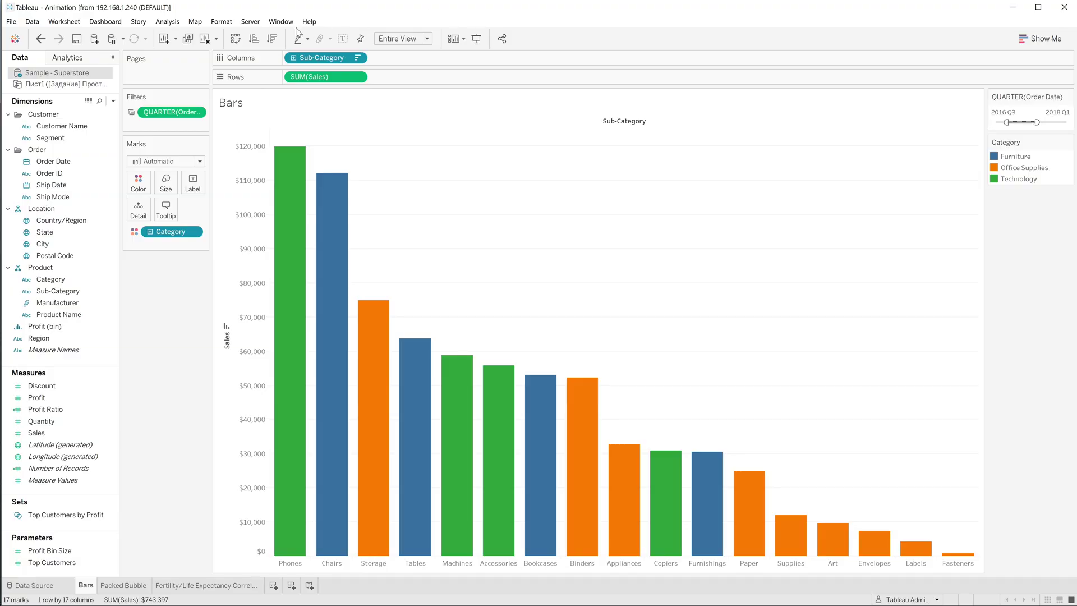
# Open the animation settings and switch the workbook default animations off and back on.
pyautogui.click(218, 22)
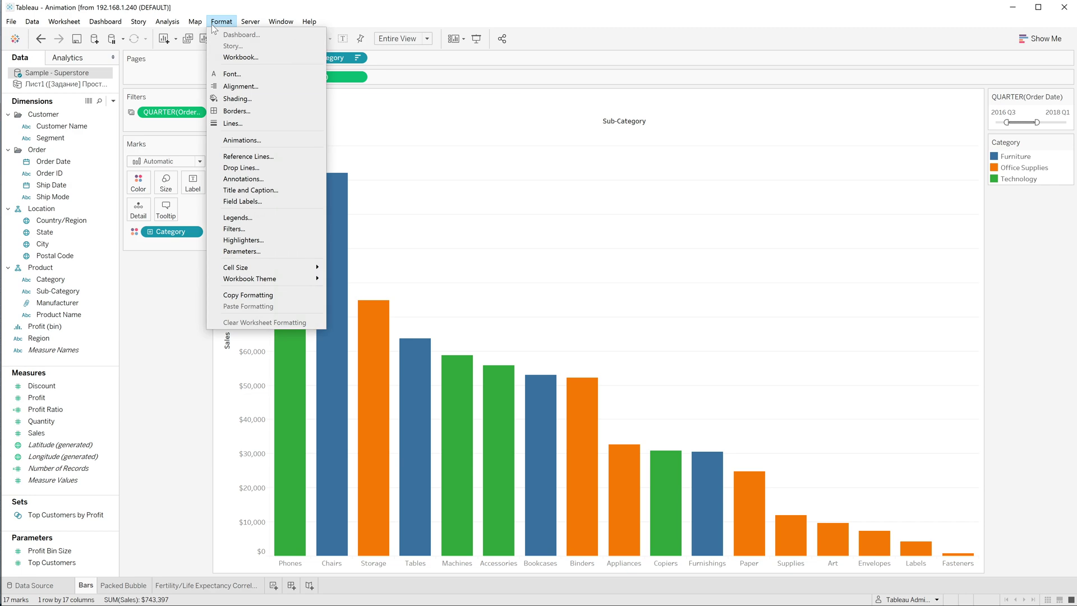
pyautogui.click(247, 140)
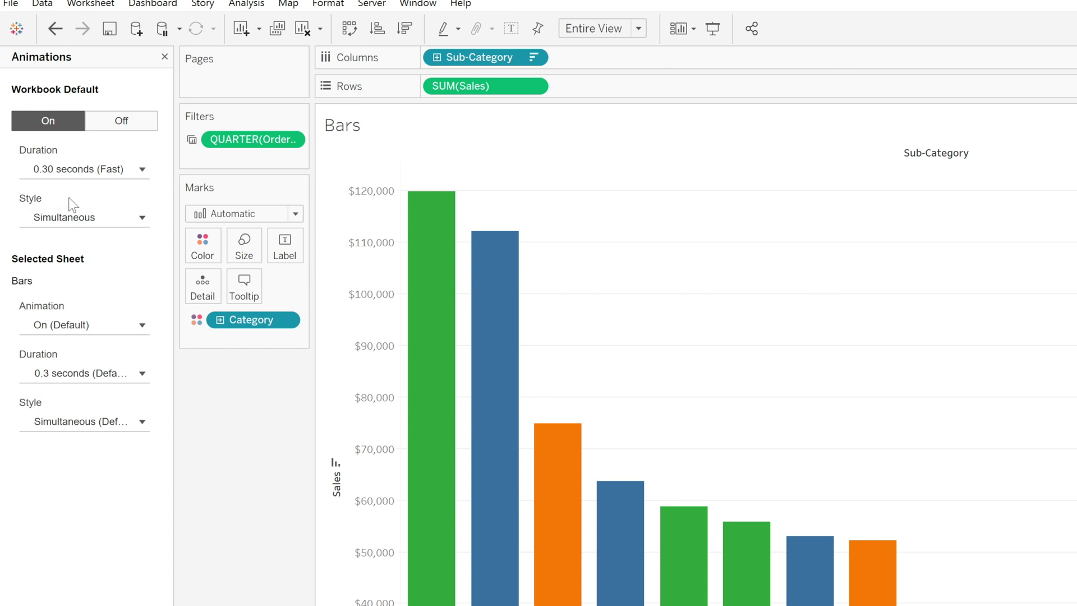
pyautogui.click(115, 123)
pyautogui.click(49, 121)
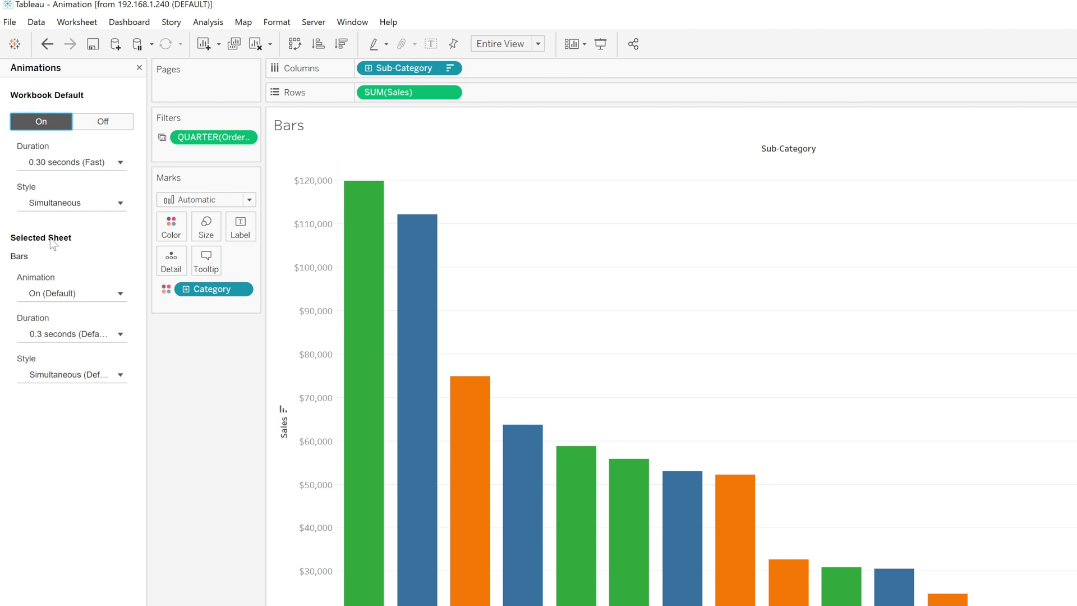
# Set the workbook default animation duration to 0.50 seconds (Medium) and its style to Sequential.
pyautogui.click(122, 162)
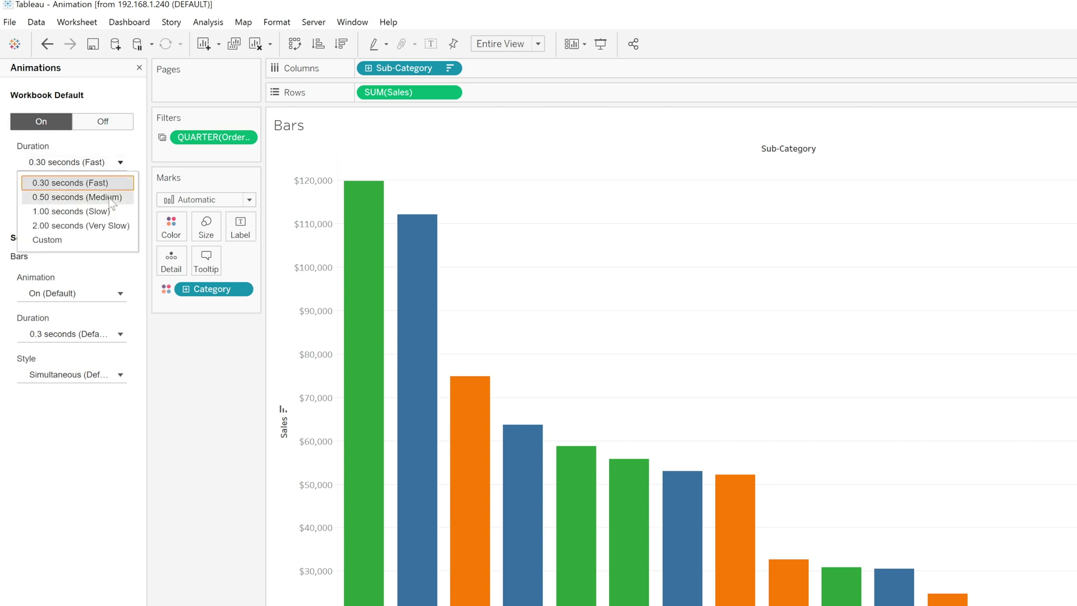
pyautogui.click(53, 244)
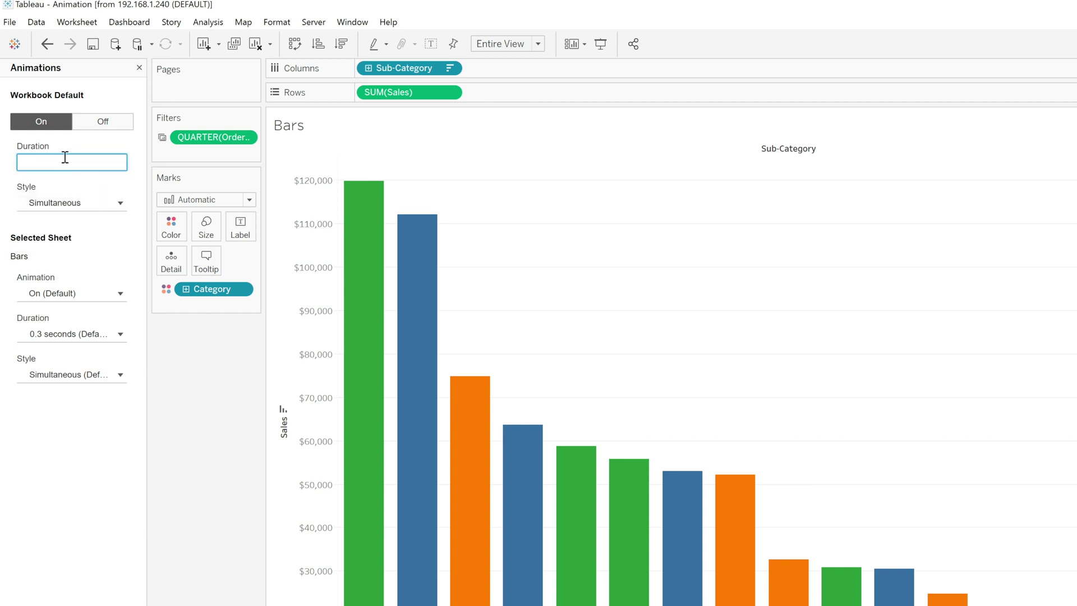
pyautogui.click(113, 202)
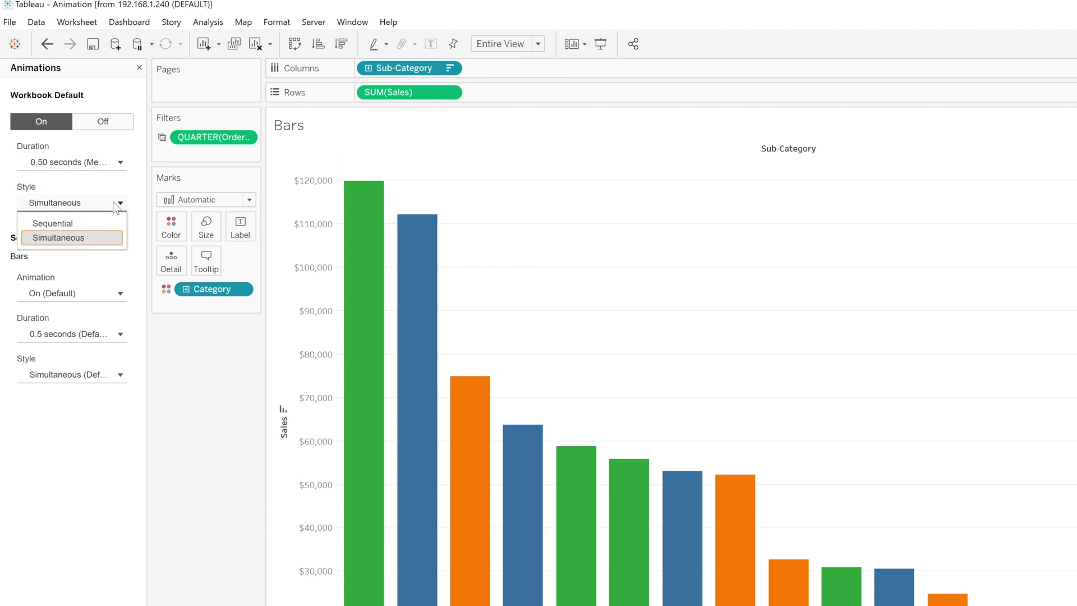
pyautogui.click(58, 224)
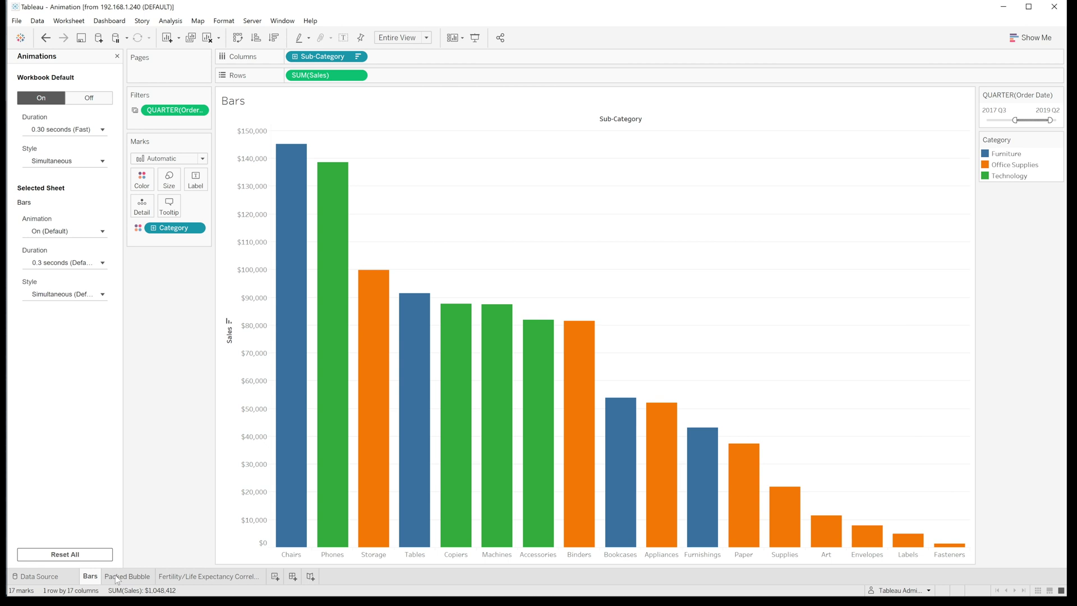
# Go to the Packed Bubble sheet and adjust its order date quarter filter, ending with the range 2017 Q2 to 2018 Q4.
pyautogui.click(117, 577)
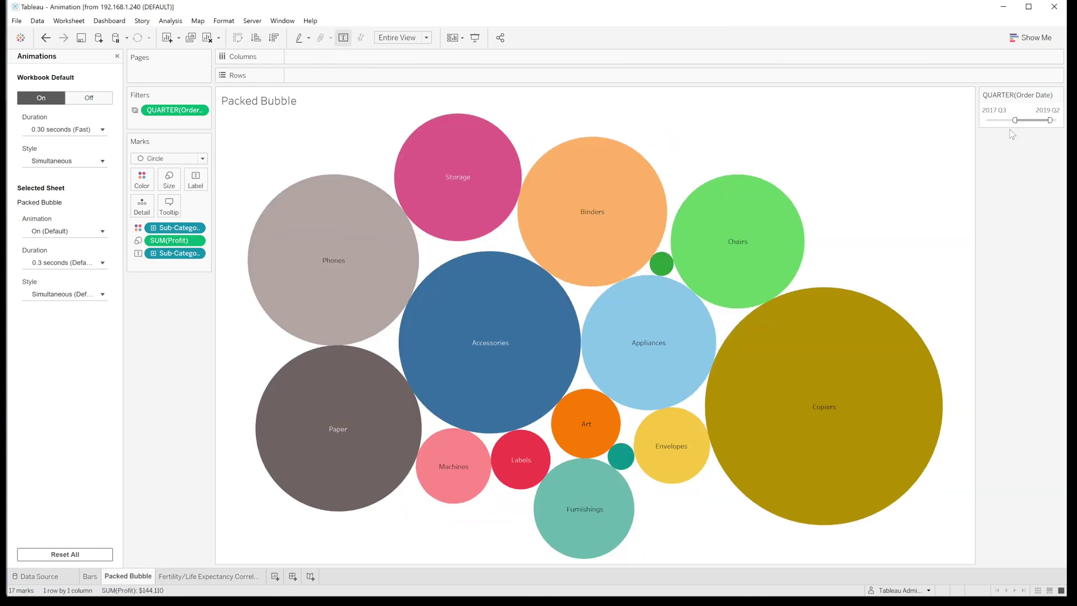
pyautogui.moveTo(1015, 120); pyautogui.dragTo(1002, 120)
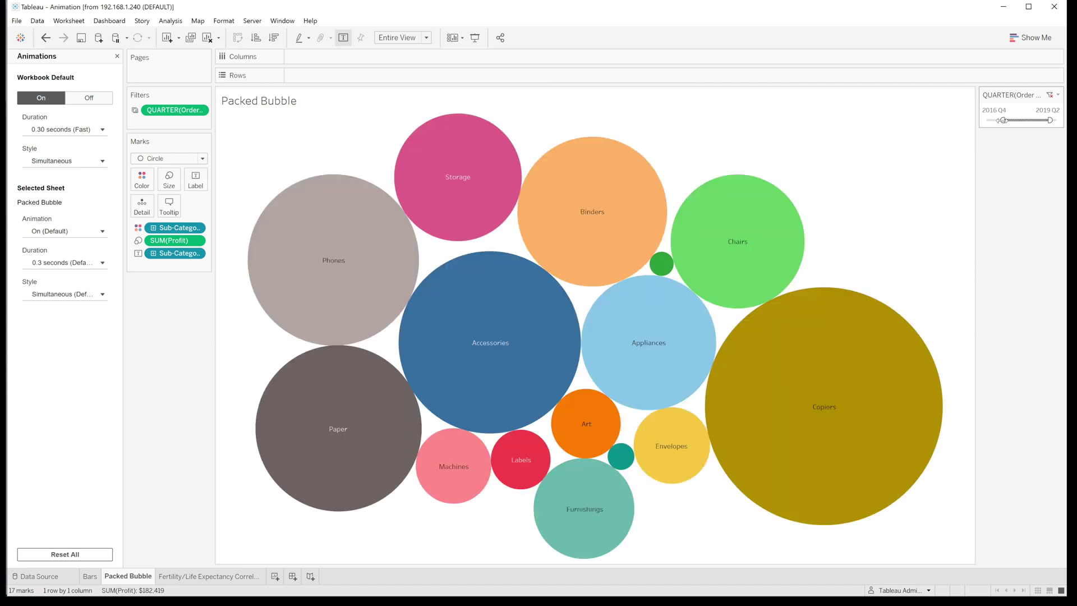
pyautogui.moveTo(1050, 120); pyautogui.dragTo(1045, 120)
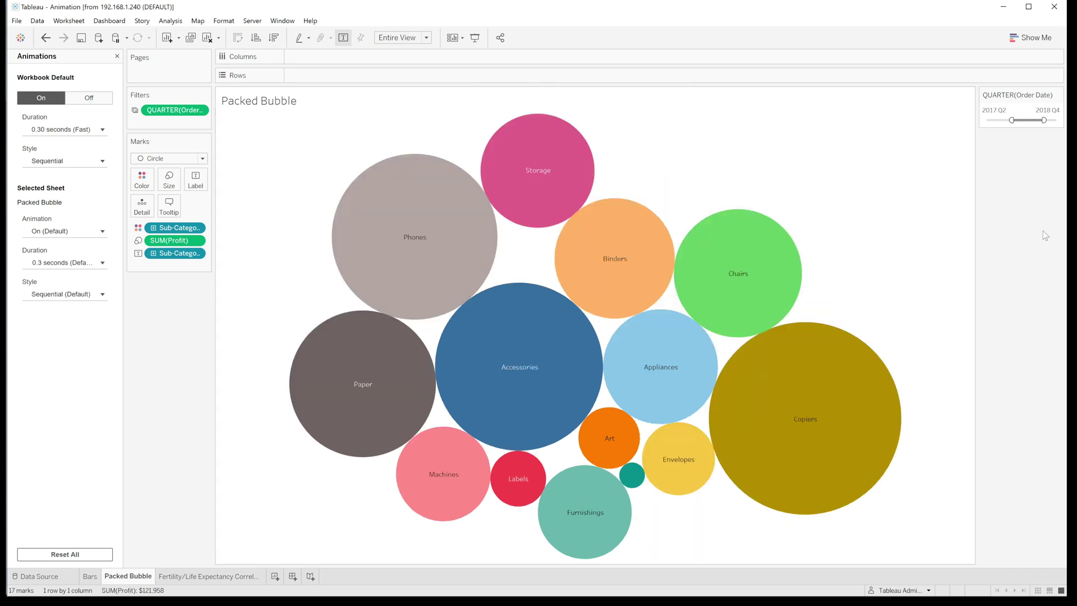
# Switch to Chrome with the Animation workbook's Bars sheet in web authoring and look at the formatting commands available for animations.
pyautogui.press('super+Tab')
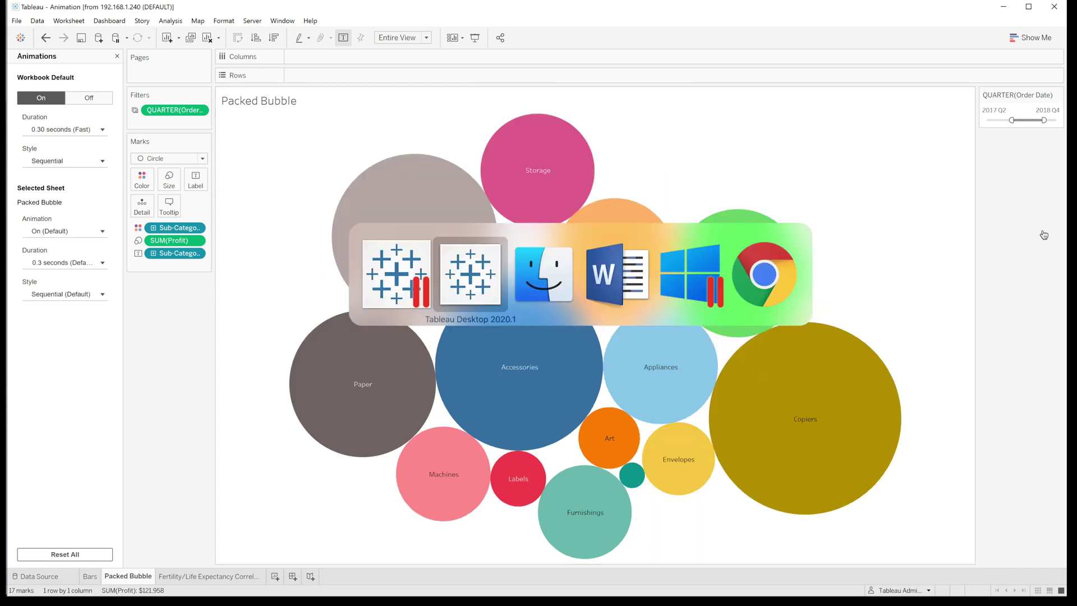
pyautogui.press('super+Tab')
pyautogui.press('super+Tab')
pyautogui.press('super+Tab')
pyautogui.press('super+Tab')
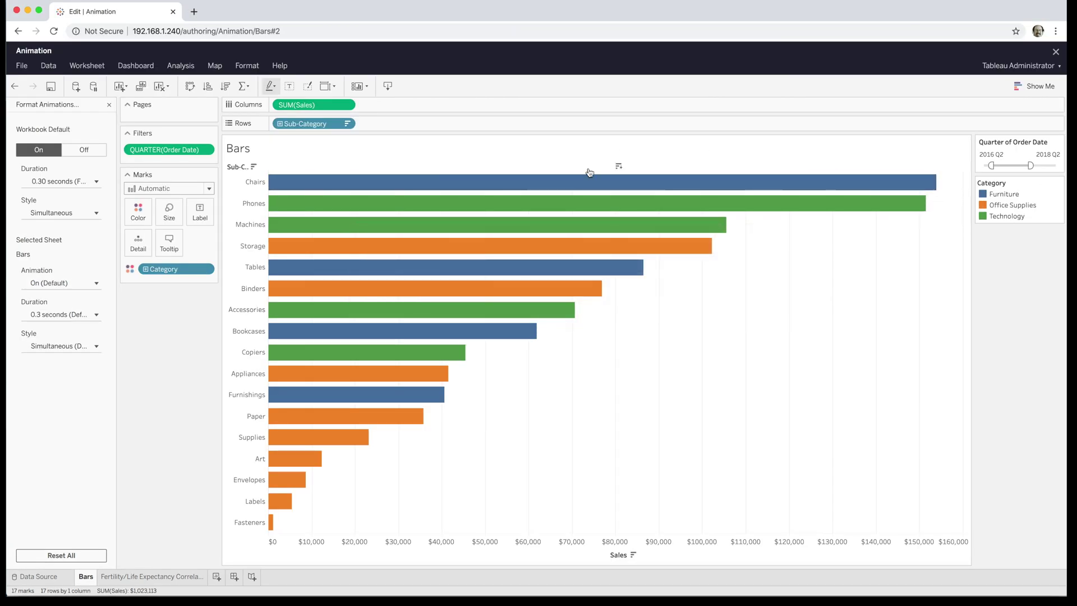
pyautogui.click(243, 69)
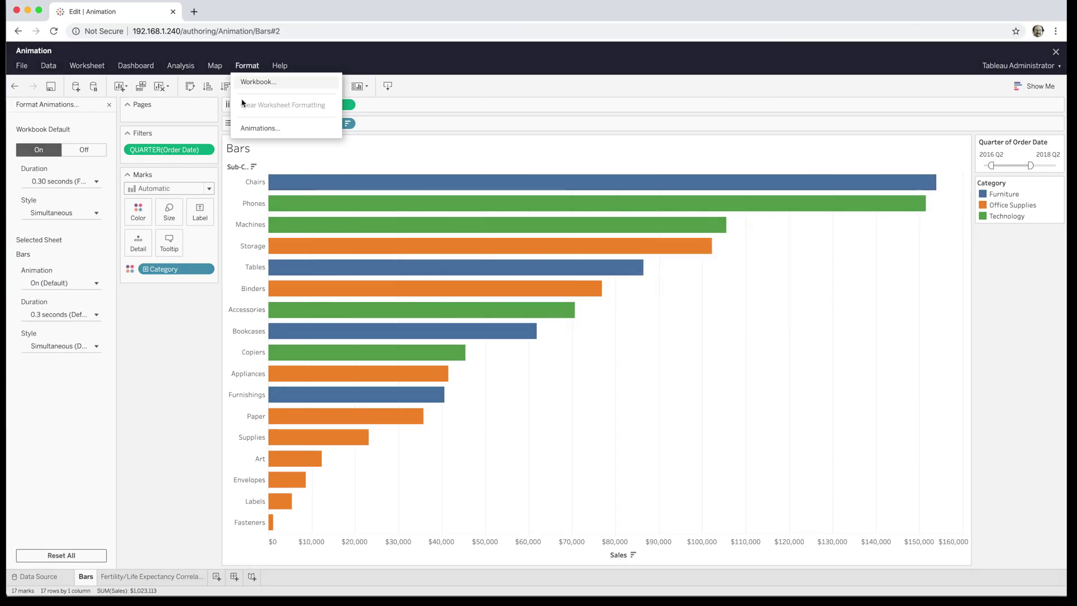
pyautogui.click(66, 379)
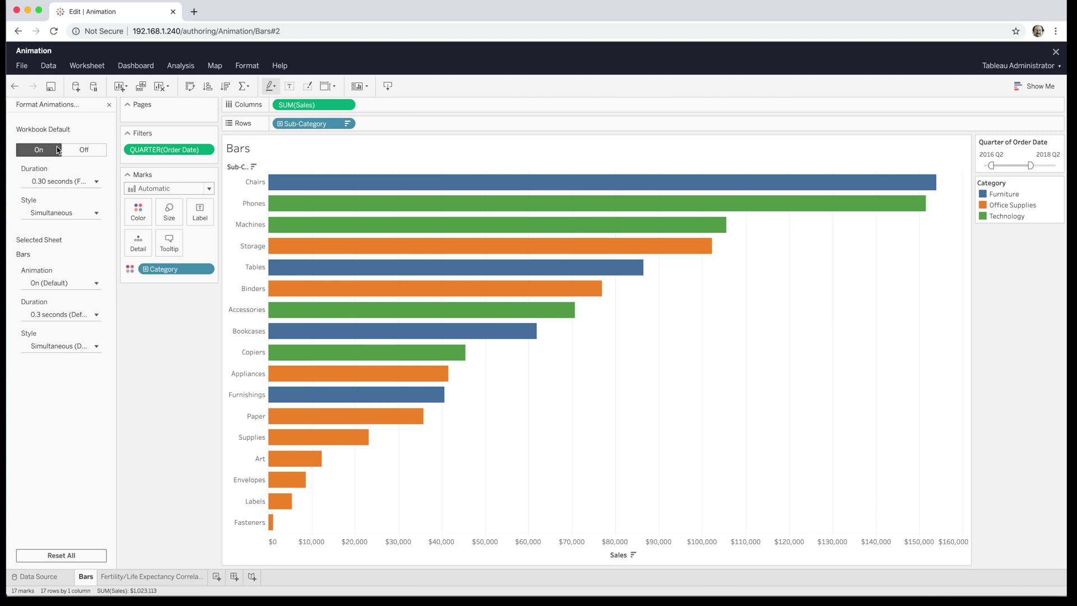